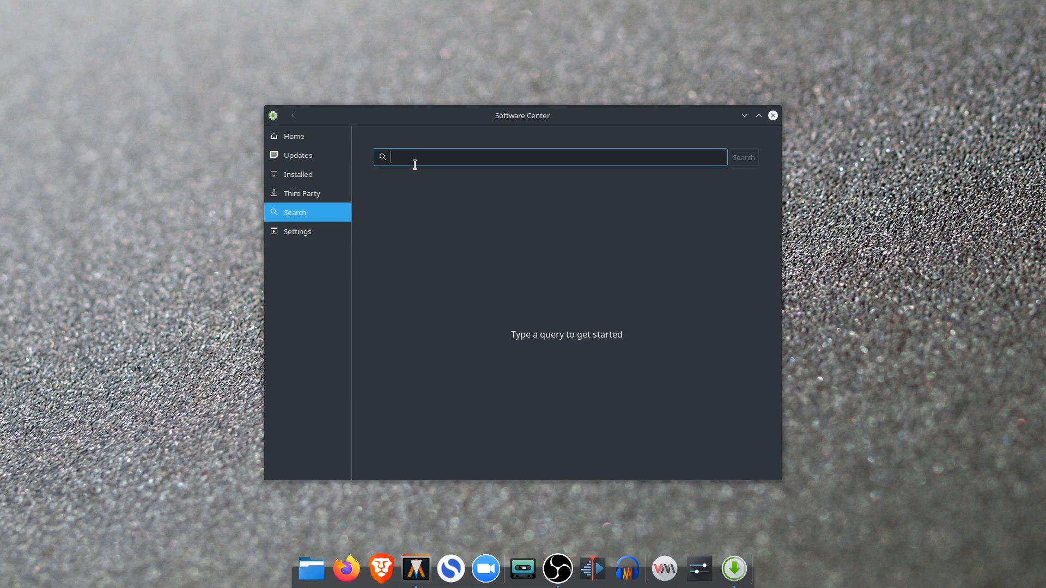
# Search the software catalogue for virt-manager and look at the Virtual Machine Manager package details
pyautogui.write('vi')
pyautogui.press('Return')
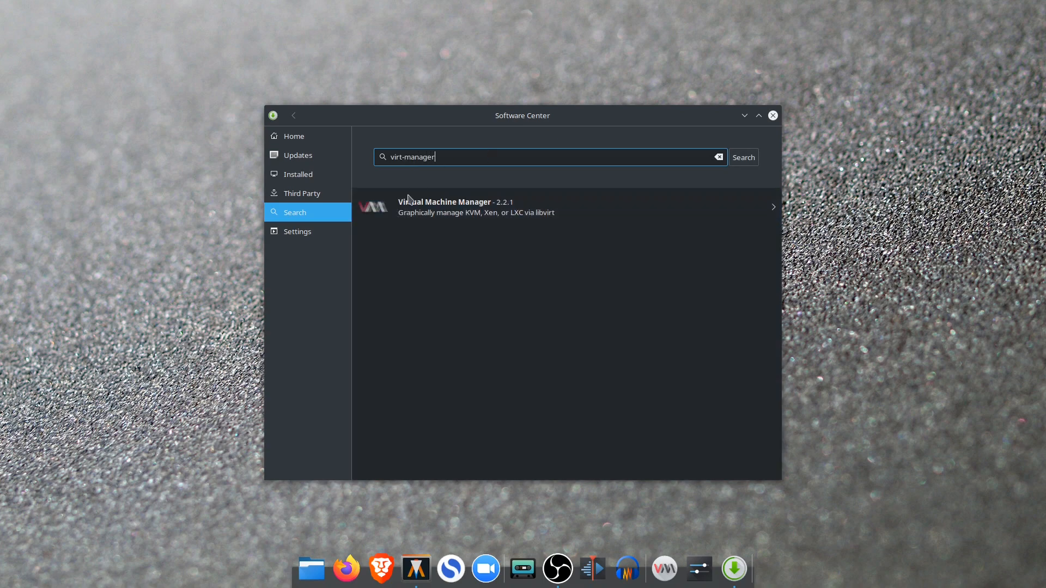
pyautogui.click(483, 215)
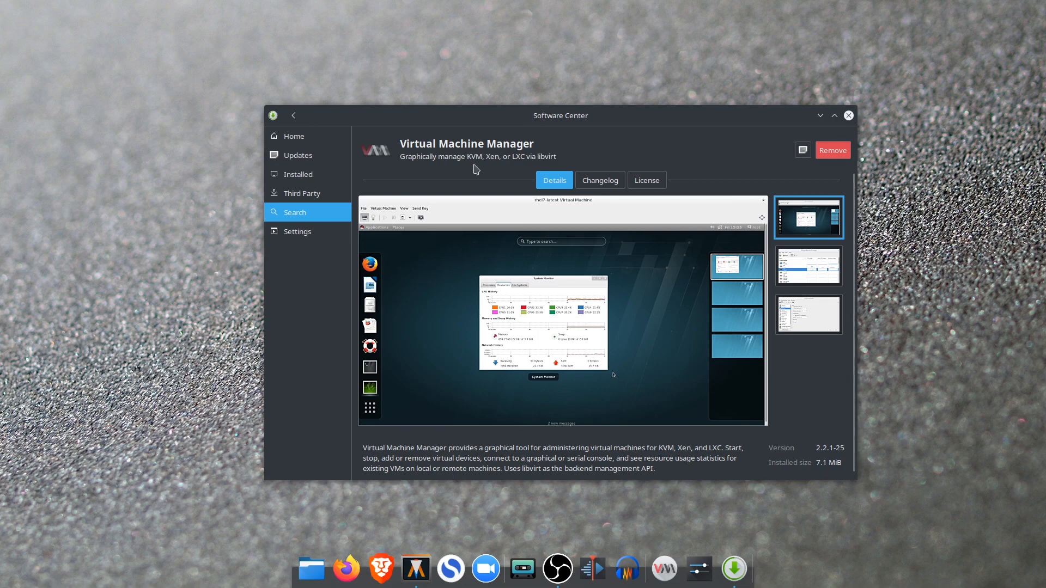
pyautogui.click(294, 115)
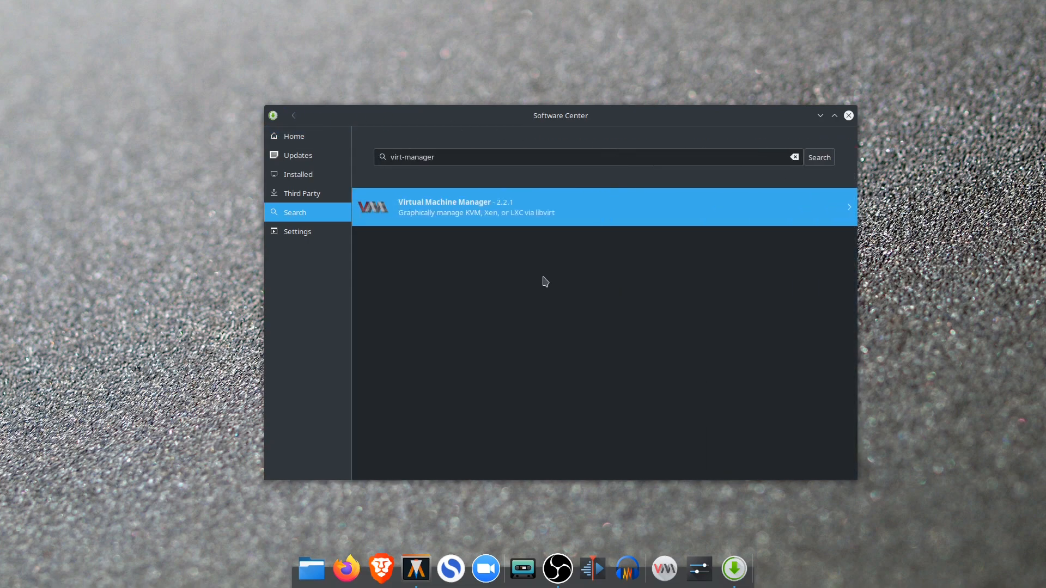
# Search the software catalogue for libvirt and look at the details of the libvirt package
pyautogui.tripleClick(464, 156)
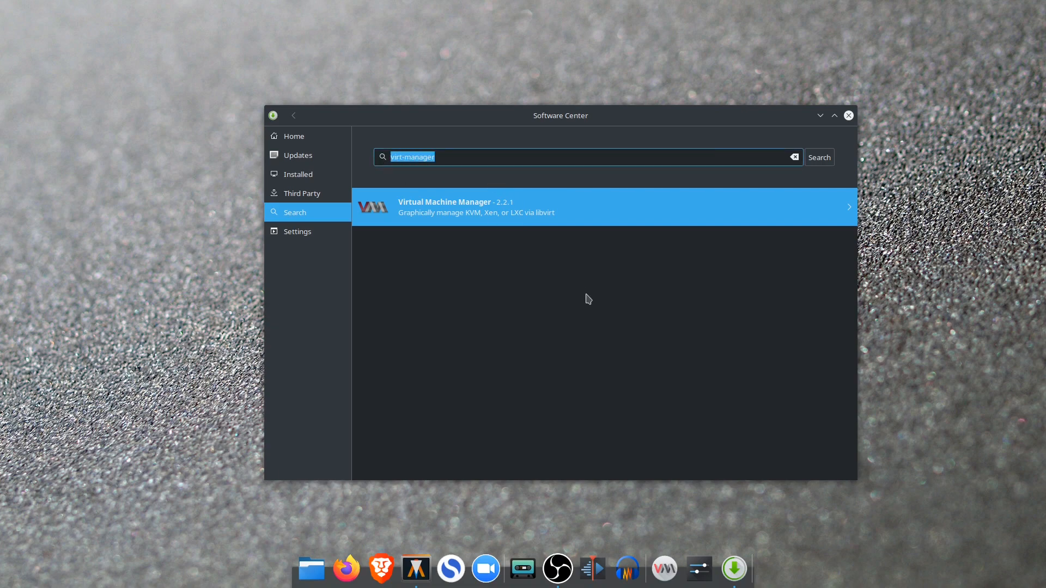
pyautogui.write('libvirt')
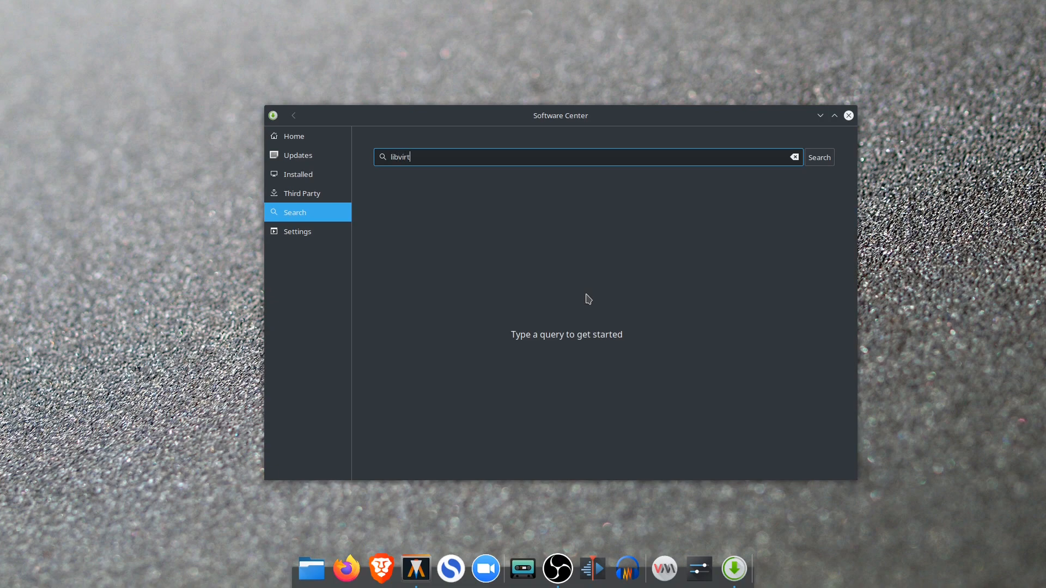
pyautogui.press('Return')
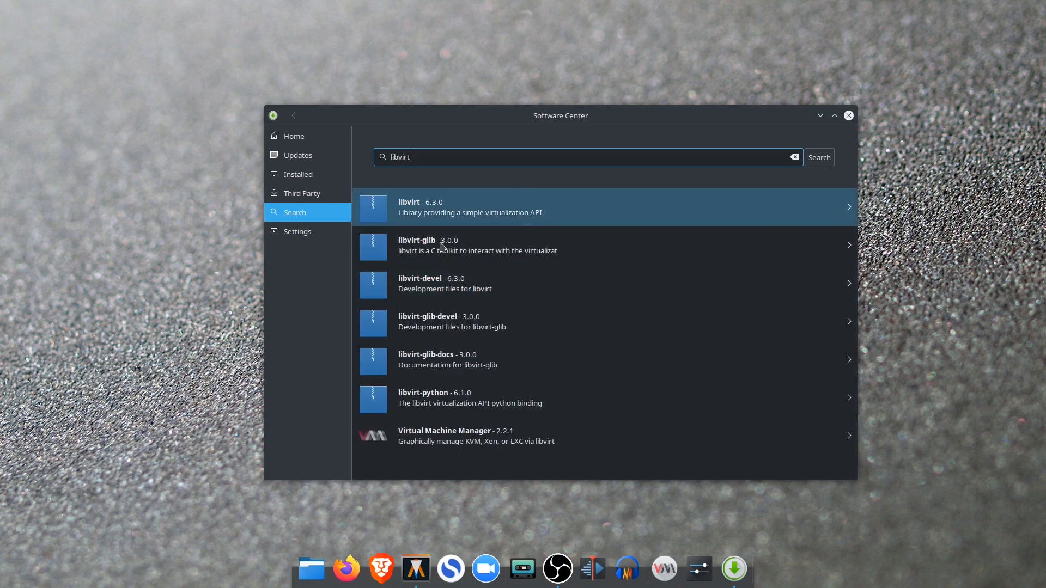
pyautogui.click(560, 207)
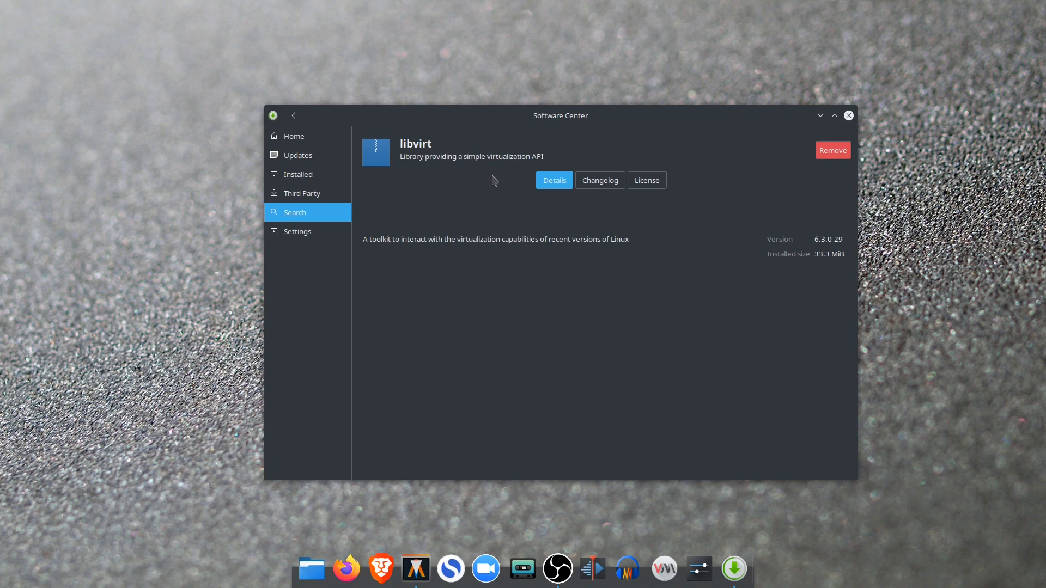
pyautogui.click(294, 115)
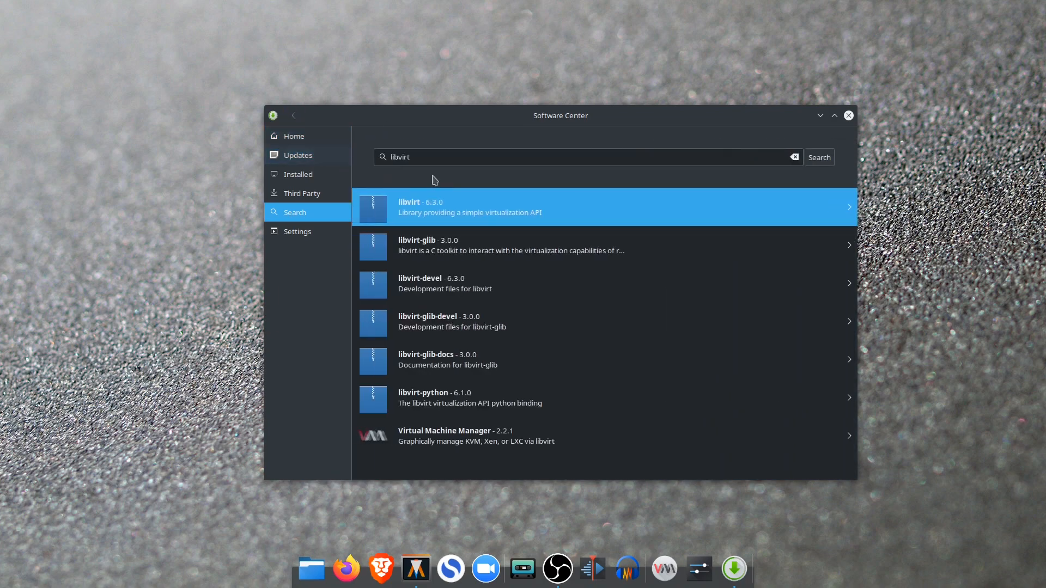
# Search the software catalogue for qemu and look at the details of the qemu package
pyautogui.click(452, 159)
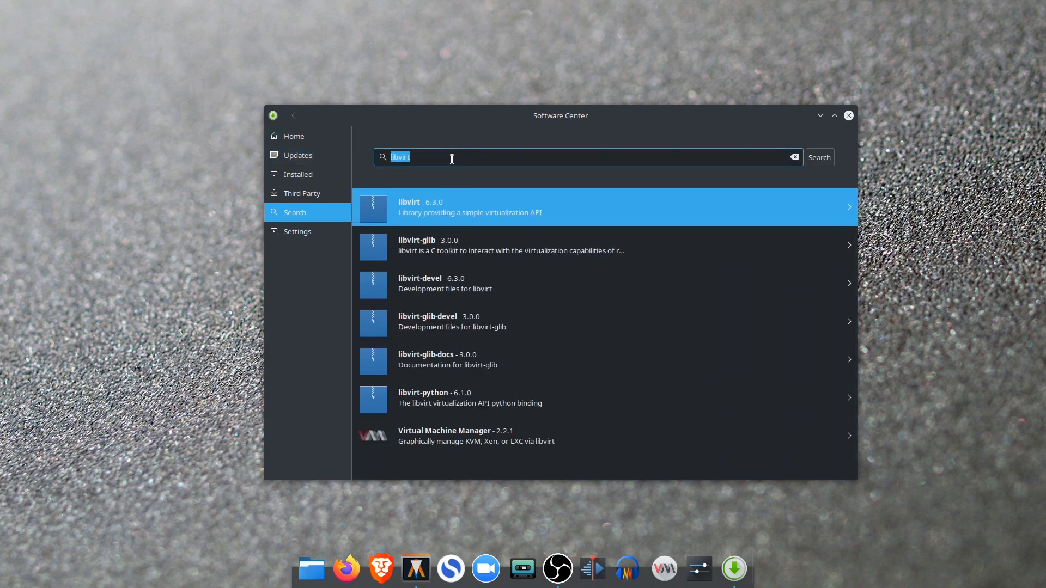
pyautogui.write('qemu')
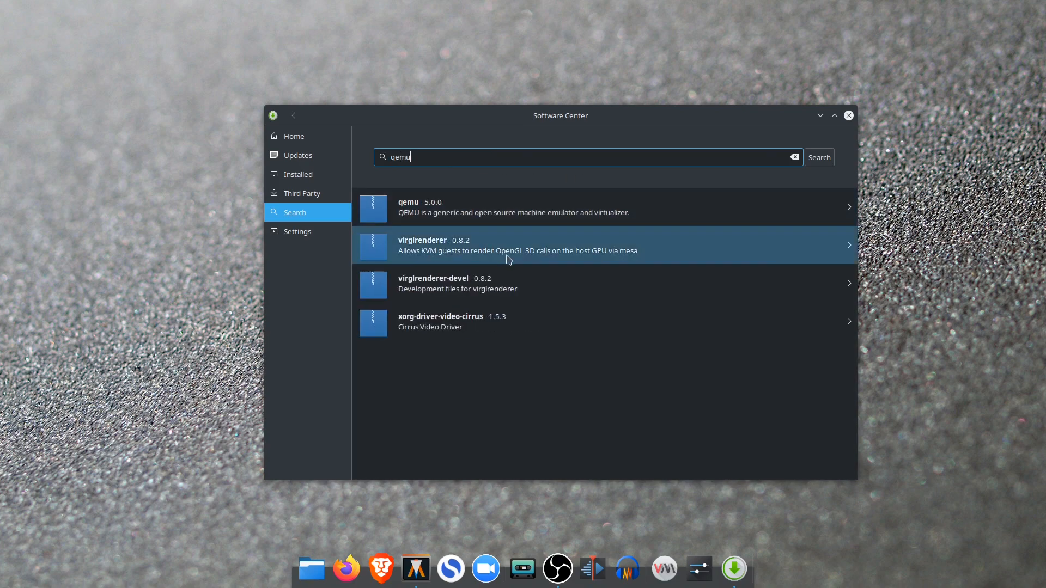
pyautogui.click(550, 215)
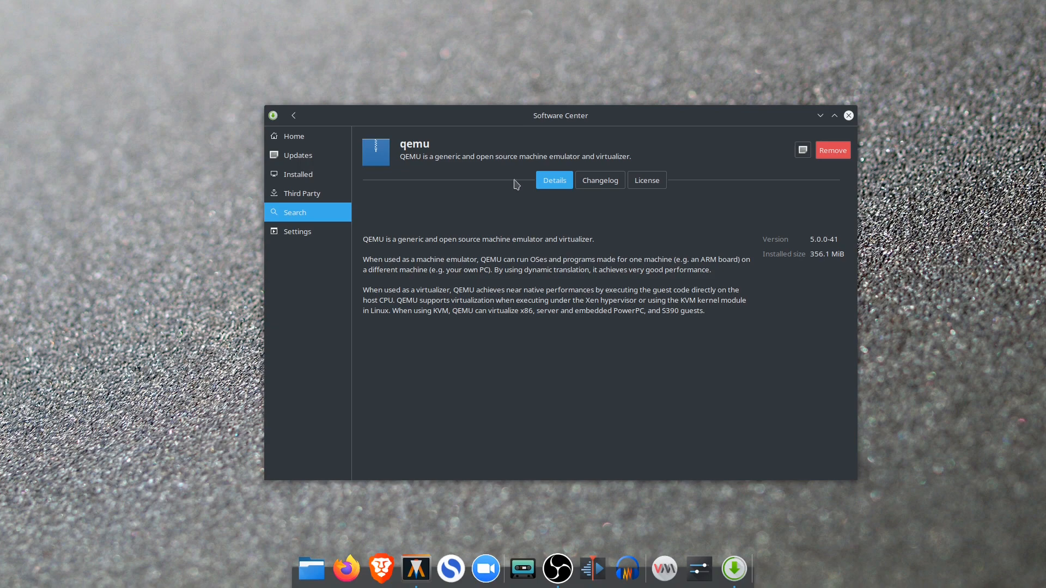
pyautogui.click(296, 117)
# Search for ebtables, look at the package details, and close the Software Center
pyautogui.doubleClick(485, 155)
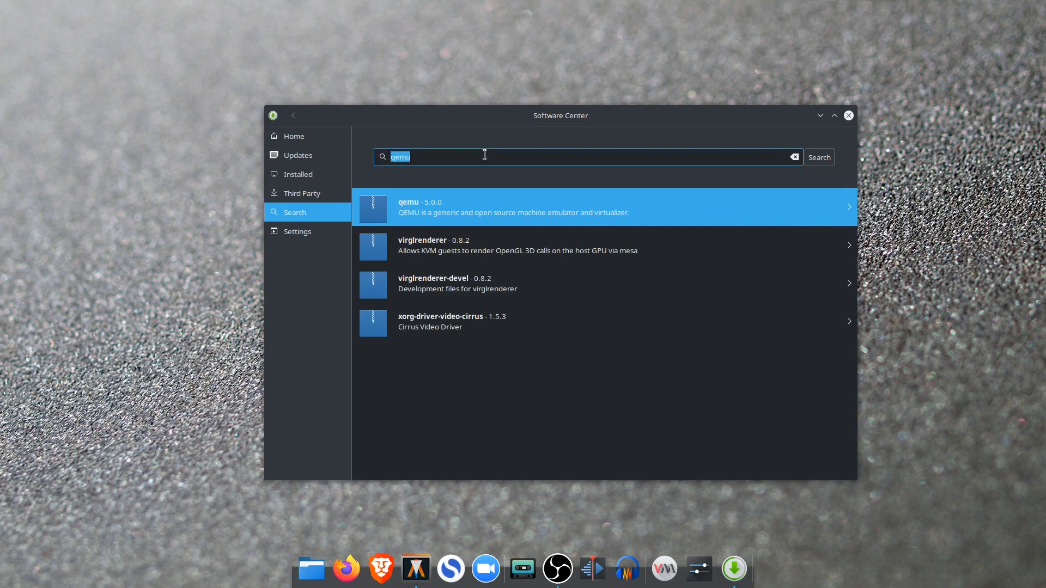
pyautogui.write('ebt')
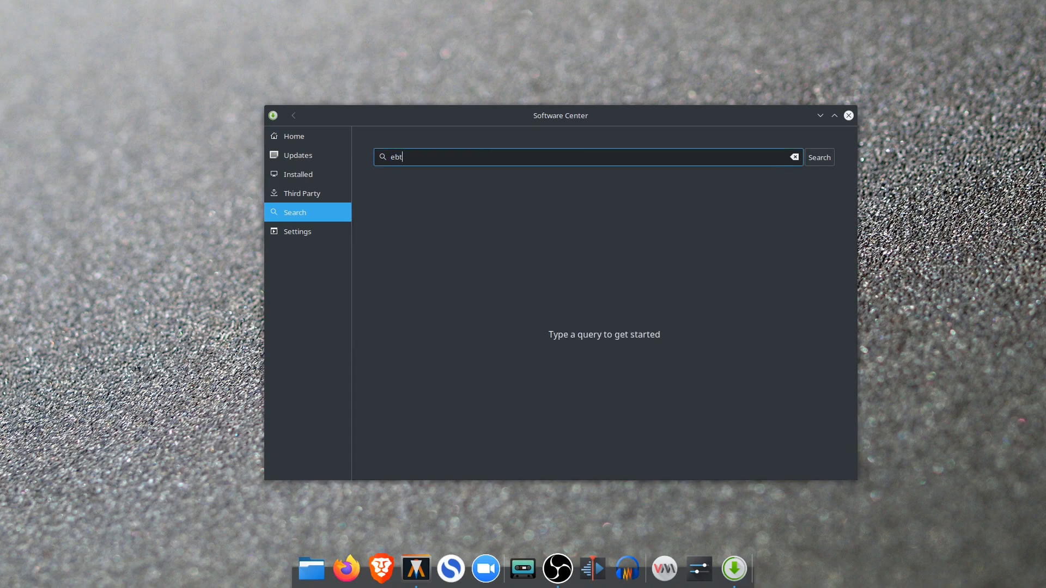
pyautogui.write('ables')
pyautogui.press('Return')
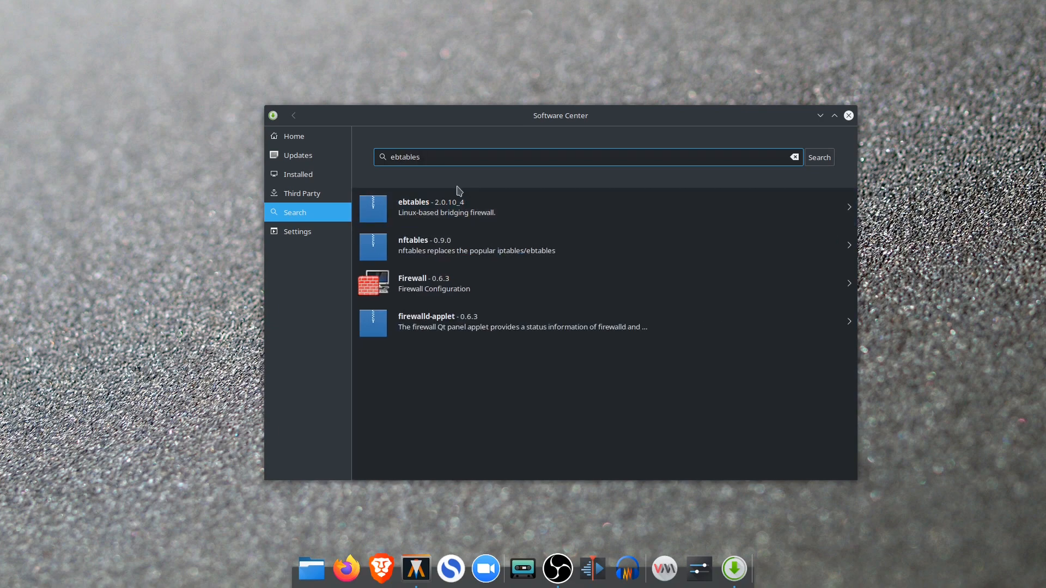
pyautogui.click(650, 222)
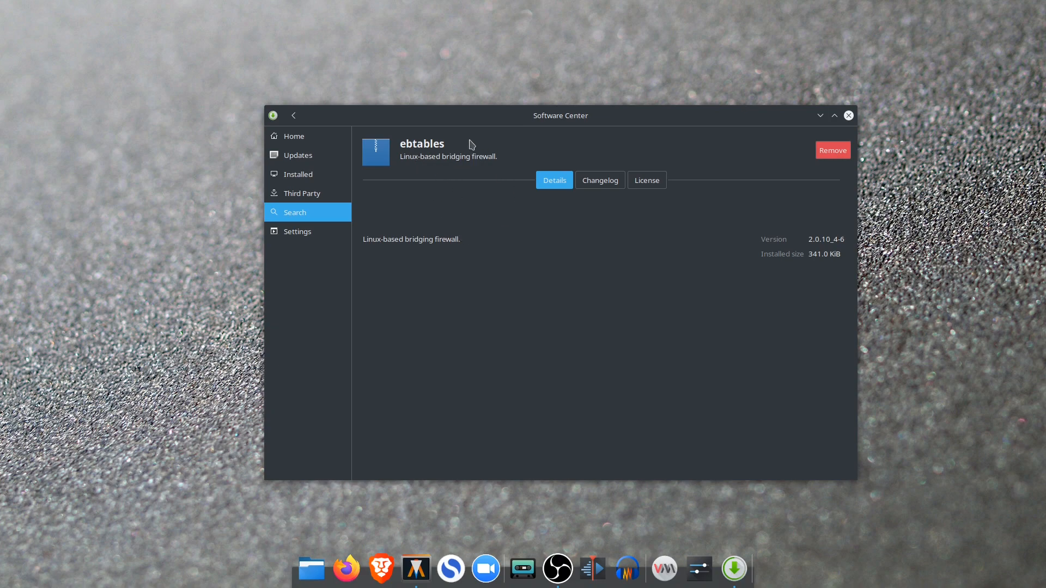
pyautogui.click(295, 116)
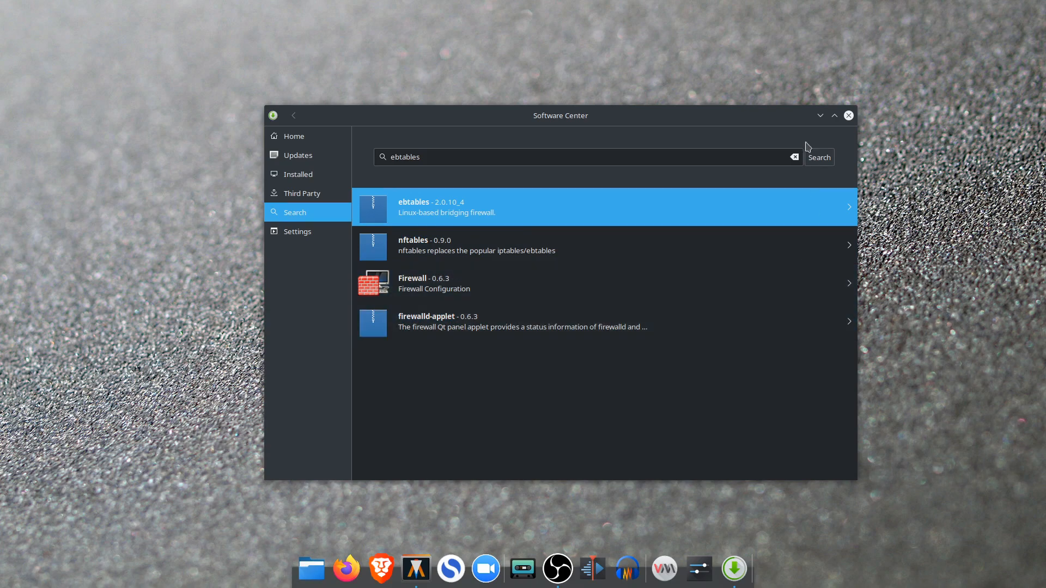
pyautogui.click(849, 116)
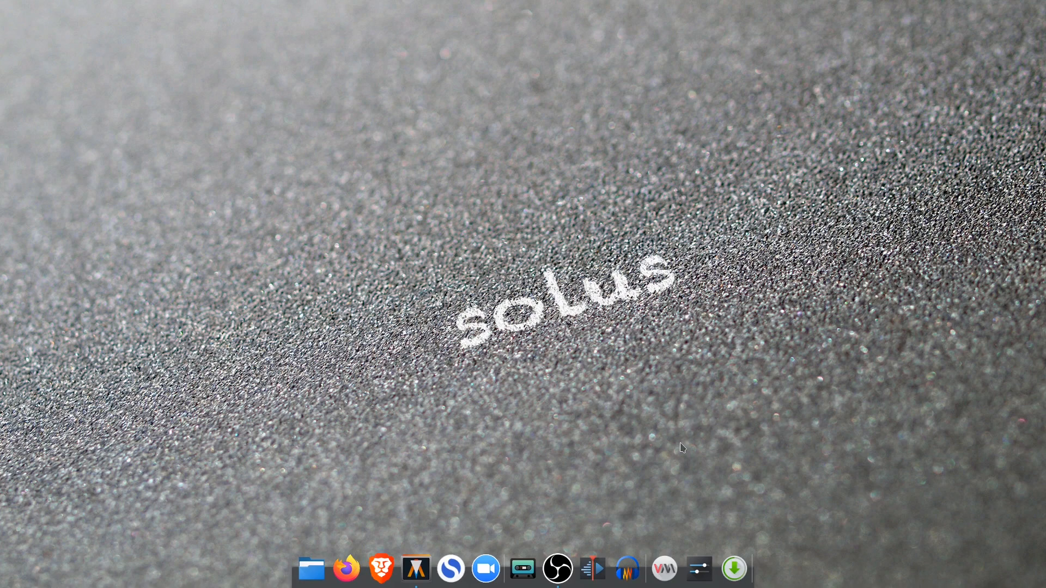
# Open Virtual Machine Manager and try to add a local QEMU/KVM connection with autoconnect enabled, declining to remember it
pyautogui.click(673, 564)
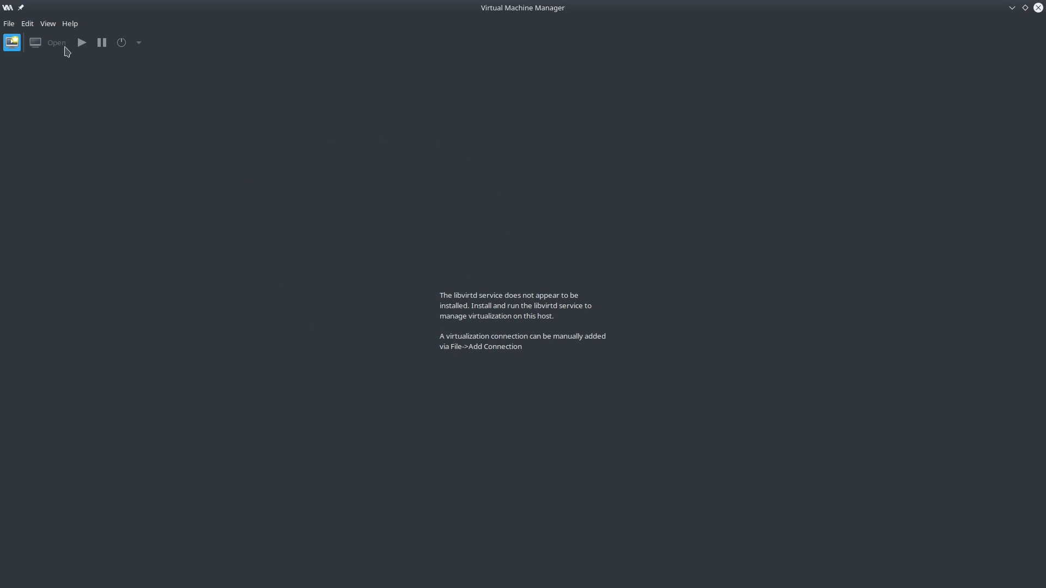
pyautogui.click(10, 24)
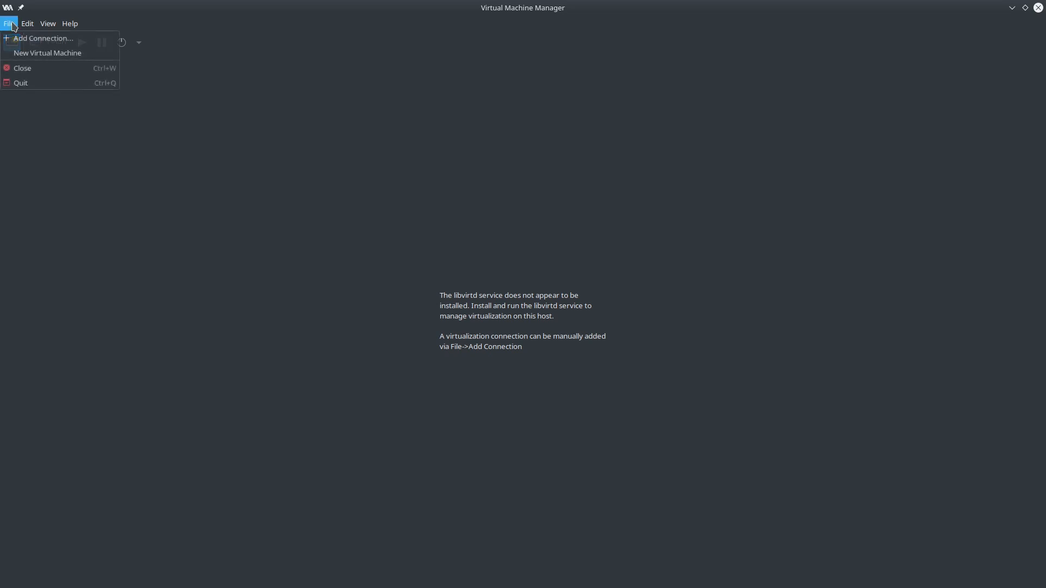
pyautogui.click(74, 39)
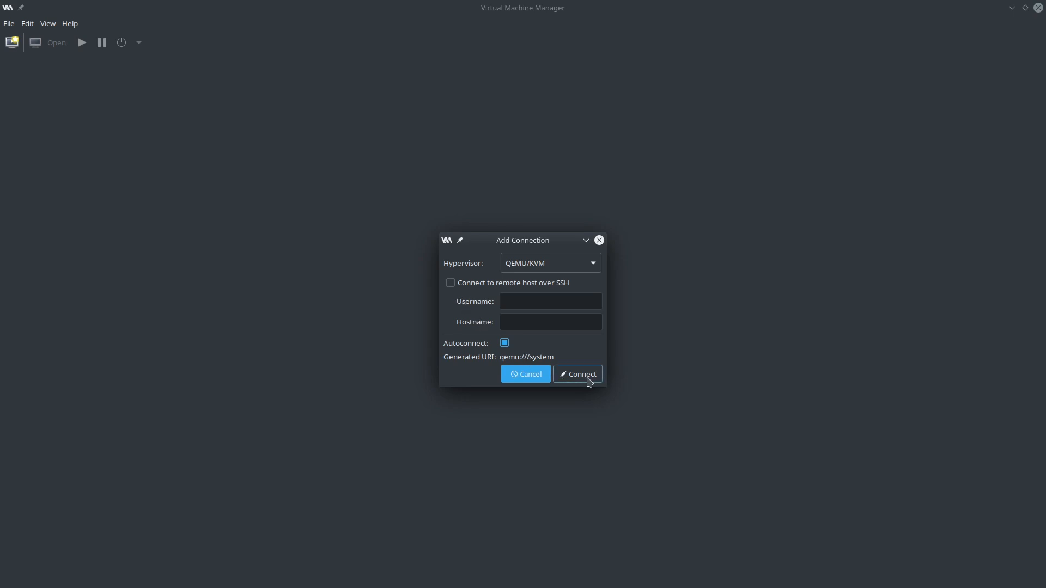
pyautogui.click(580, 375)
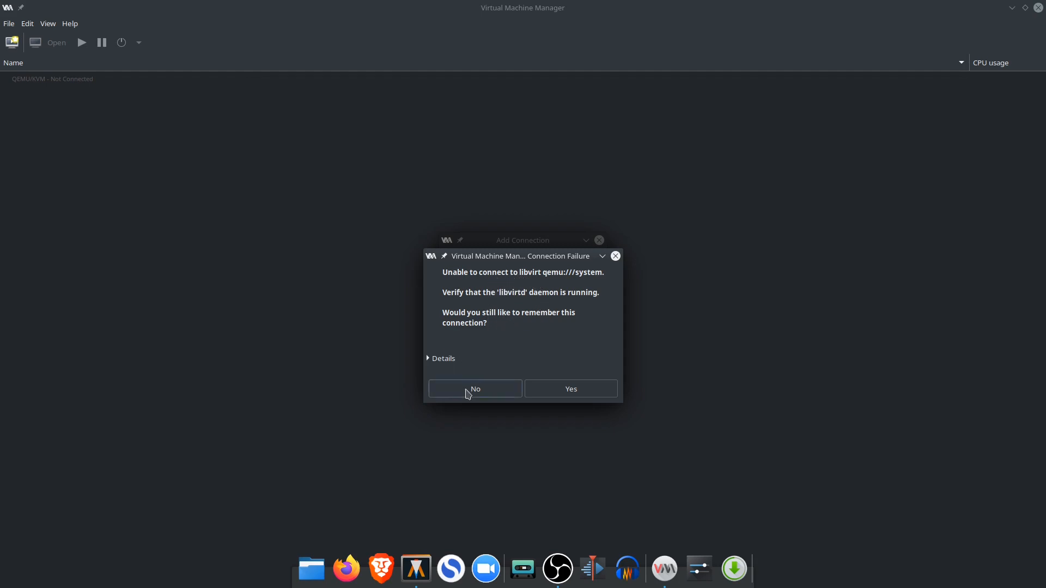
pyautogui.click(482, 390)
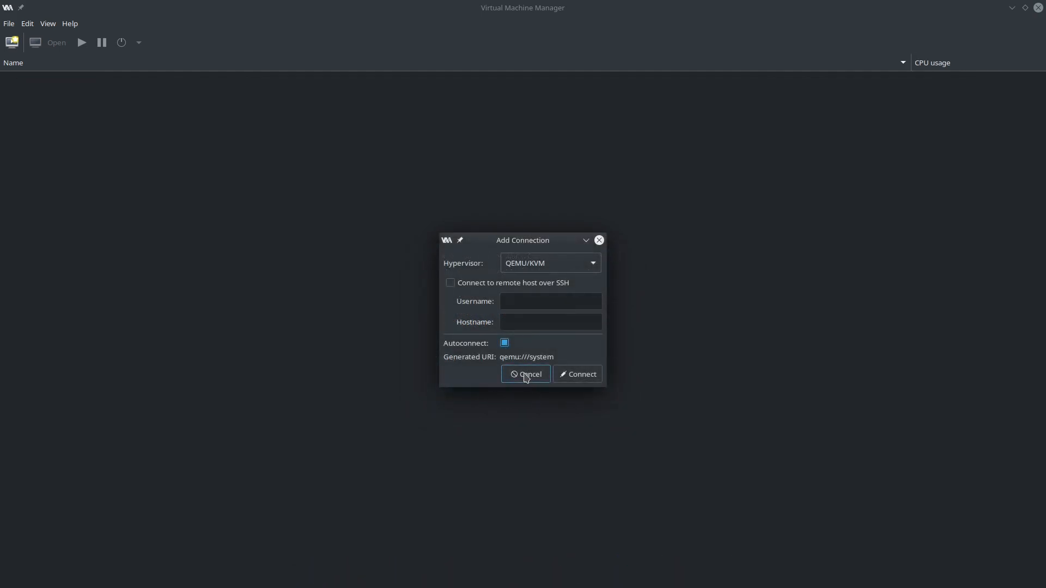
pyautogui.click(526, 374)
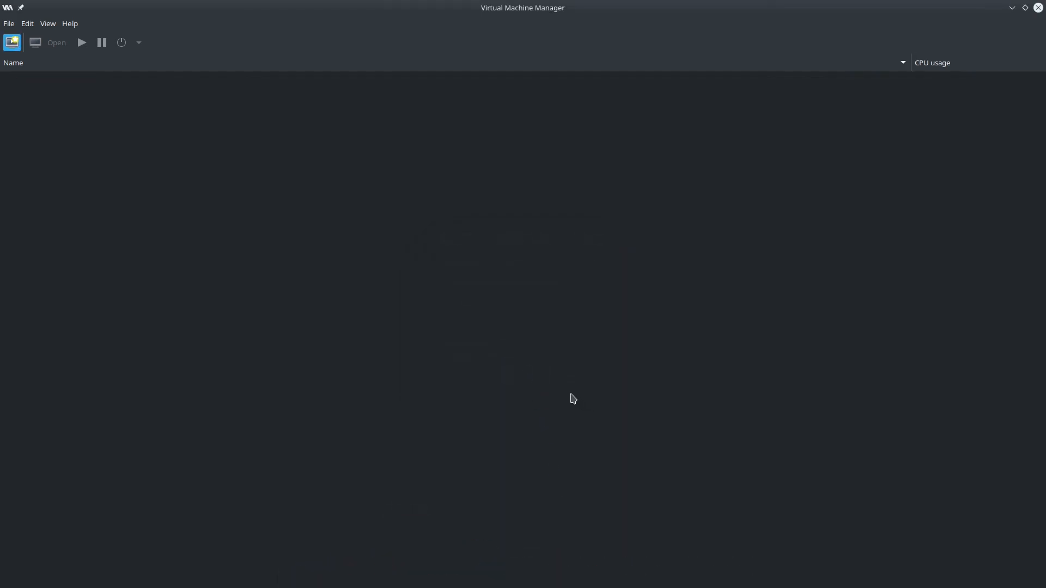
# Open a new terminal window alongside Virtual Machine Manager
pyautogui.moveTo(422, 586)
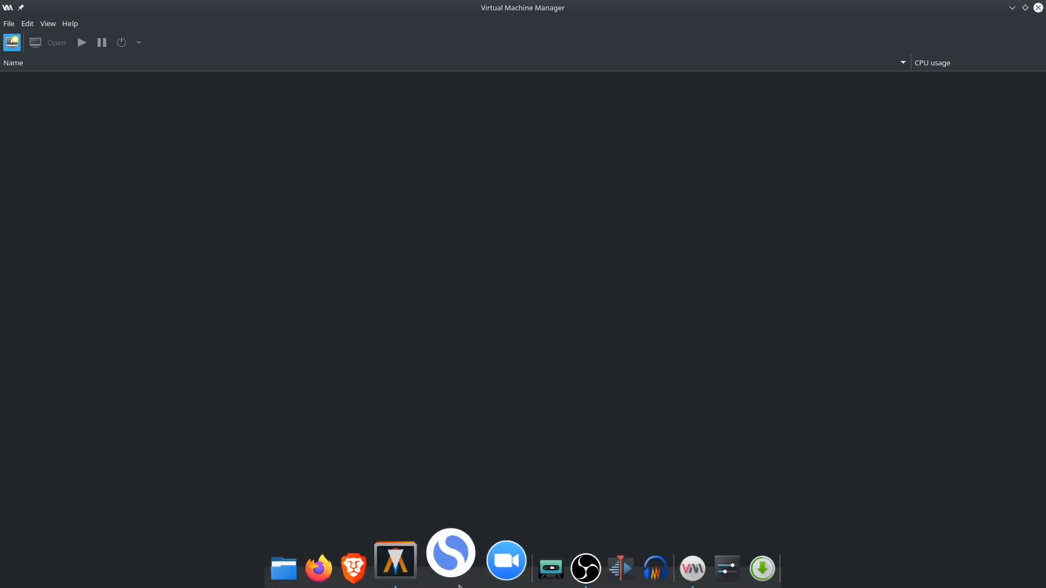
pyautogui.rightClick(420, 577)
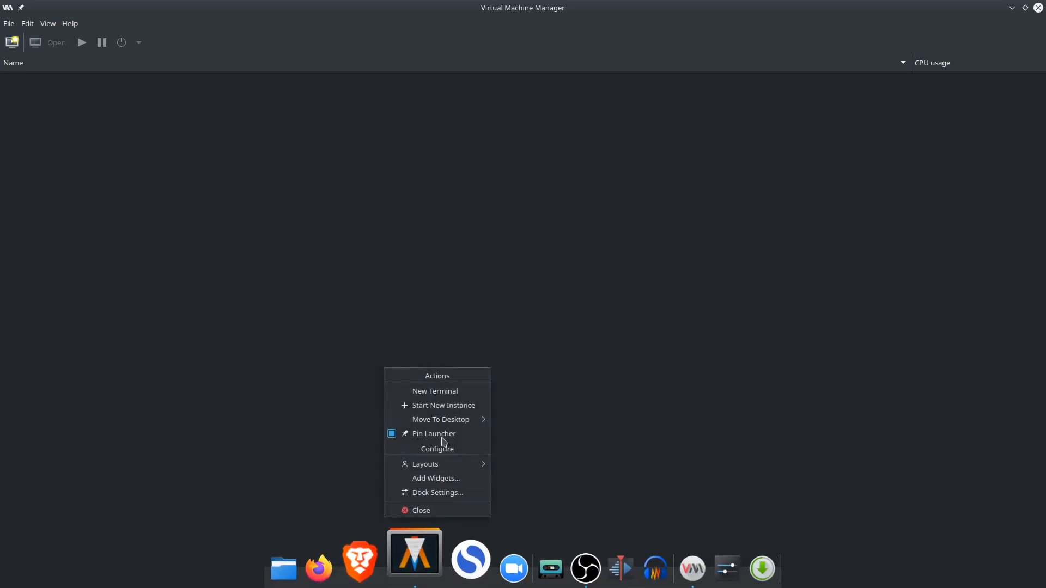
pyautogui.click(469, 390)
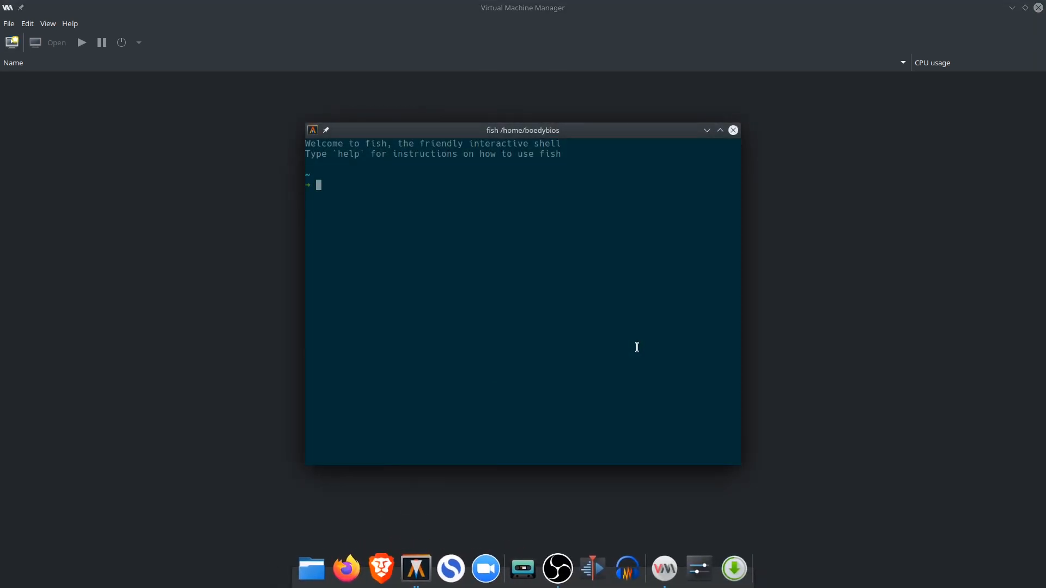
# Check the service state with "sudo systemctl status libvirtd", entering the account password, and leave the output
pyautogui.write('sudo systemctl status l')
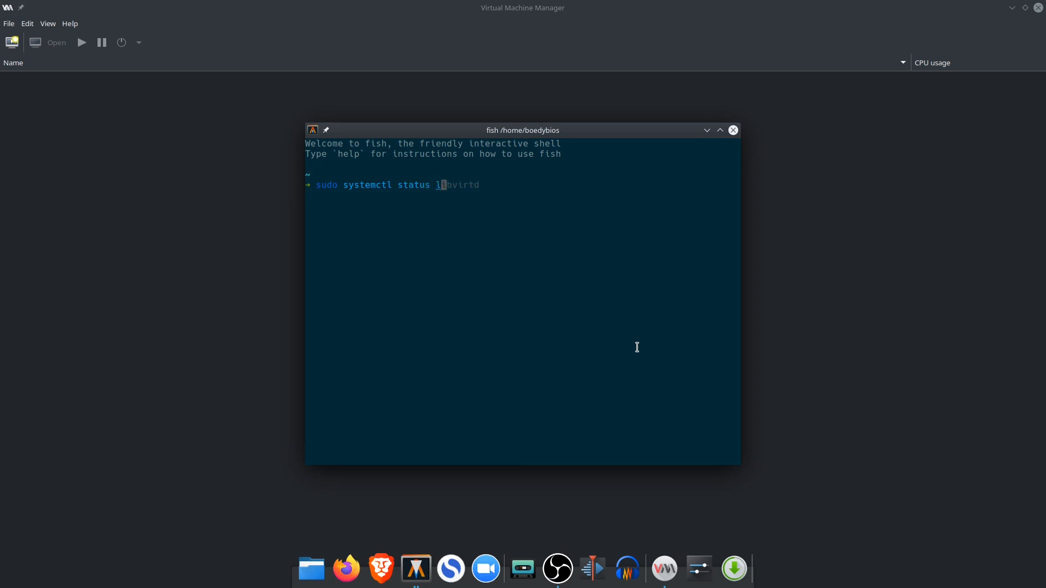
pyautogui.write('ibvirtd')
pyautogui.press('Return')
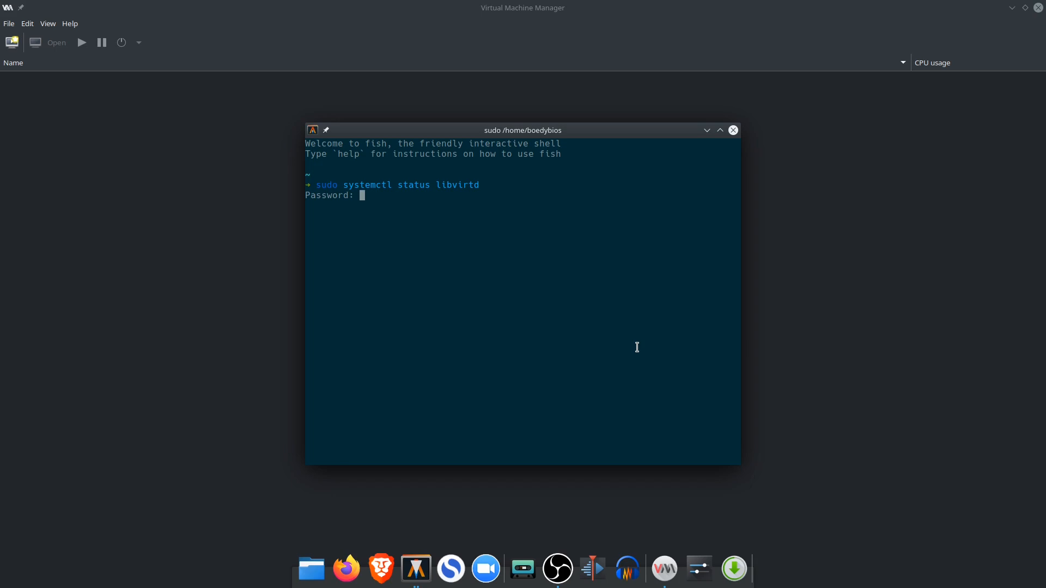
pyautogui.press('Return')
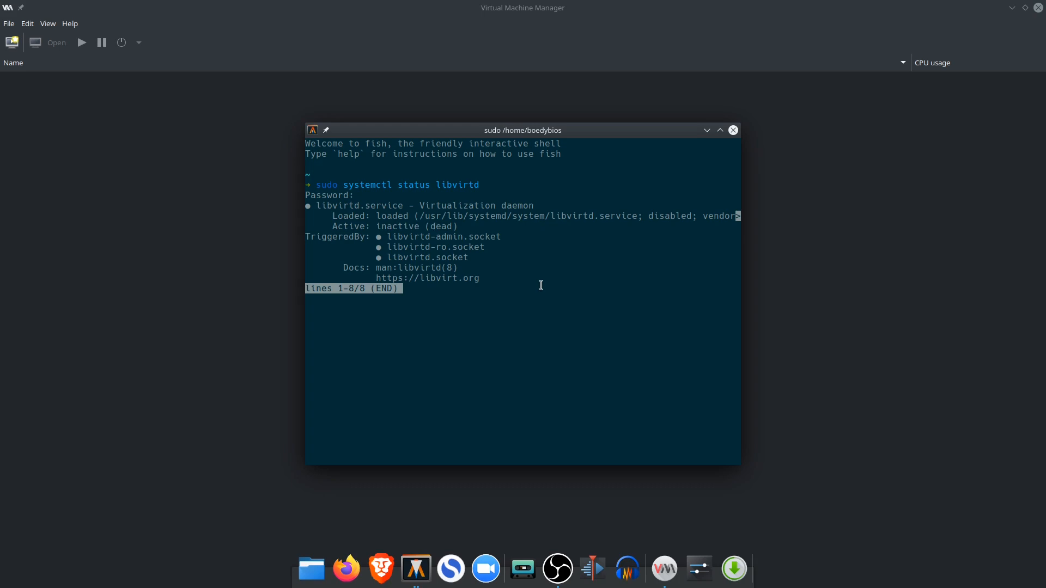
pyautogui.write('q')
pyautogui.write('sudo ')
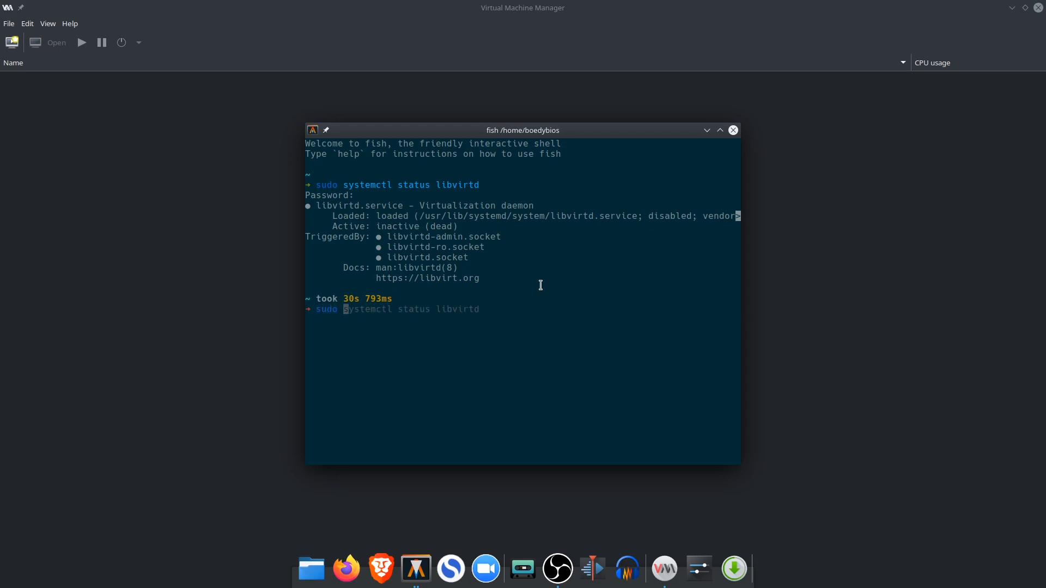
pyautogui.write('sys')
# Start the libvirt daemon with "sudo systemctl start libvirtd"
pyautogui.write('ctl start libvirtd')
pyautogui.press('Return')
# Rerun "sudo systemctl status libvirtd" to examine the daemon's state, then leave the output
pyautogui.press('Up')
pyautogui.press('Up')
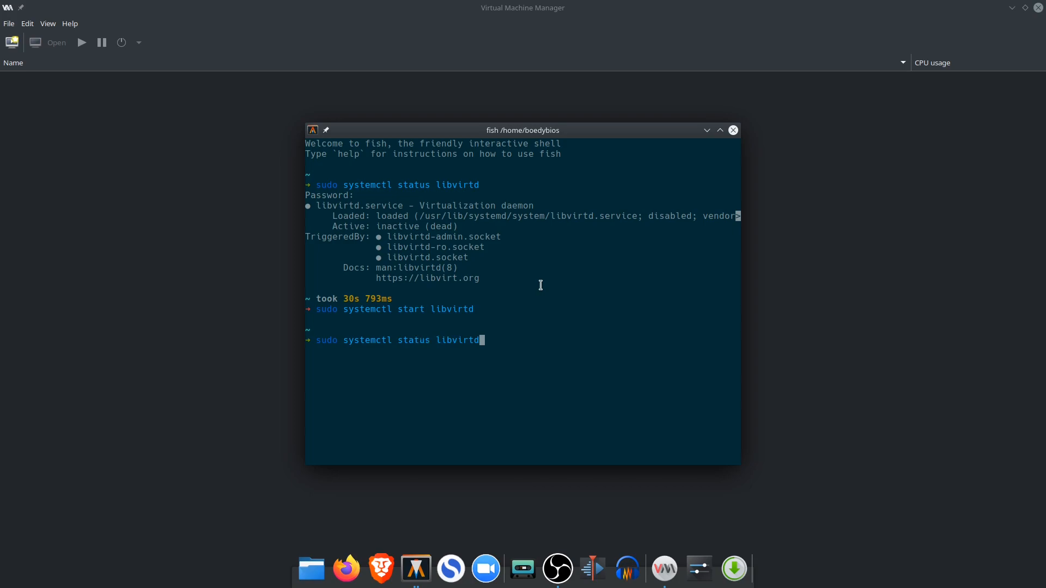
pyautogui.press('Return')
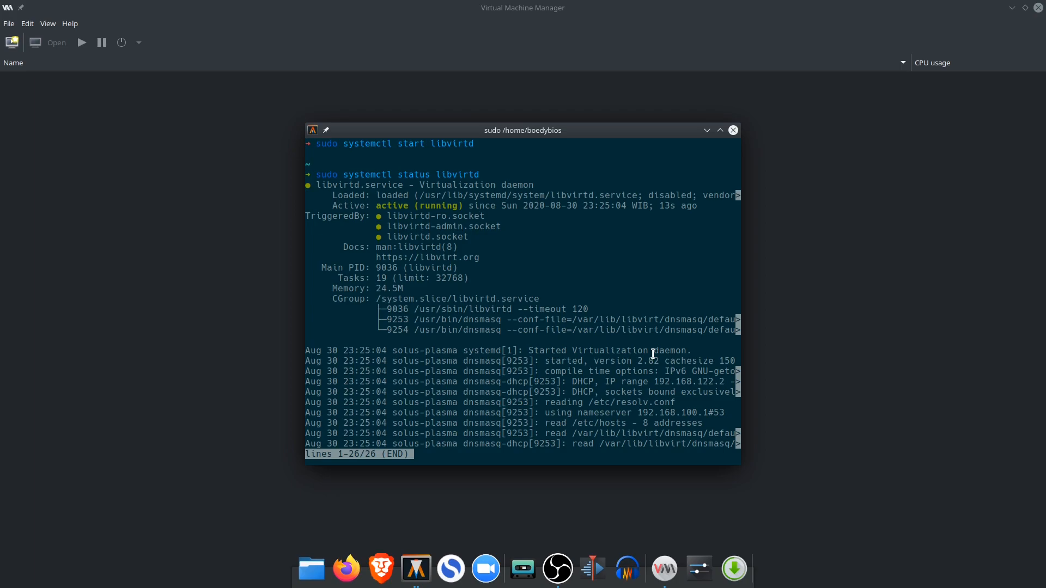
pyautogui.write('qsudo syste')
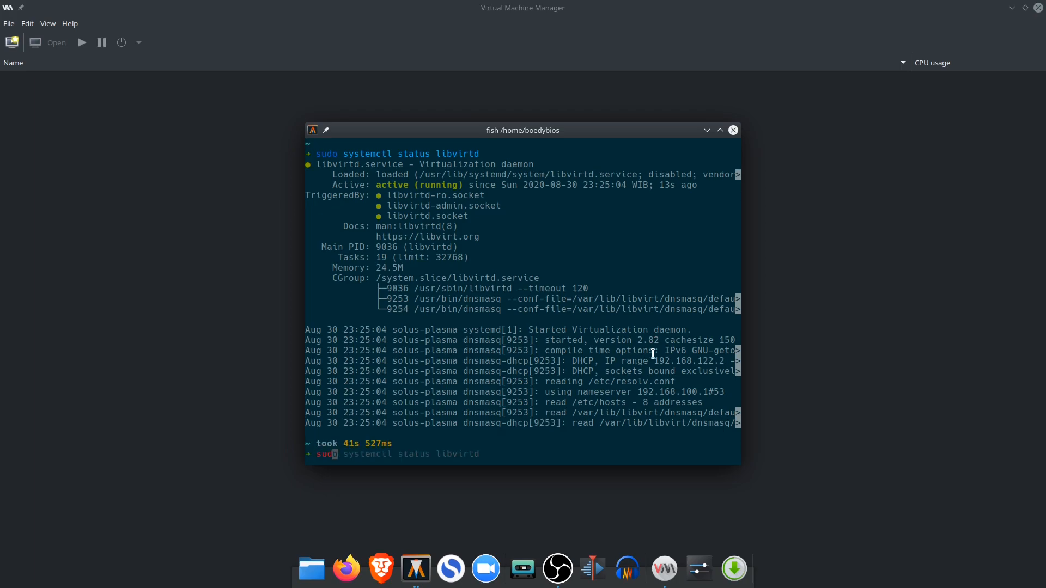
pyautogui.write('mctl enable libvirtd')
pyautogui.press('BackSpace')
pyautogui.press('BackSpace')
pyautogui.press('BackSpace')
pyautogui.press('BackSpace')
pyautogui.press('BackSpace')
pyautogui.press('BackSpace')
pyautogui.press('BackSpace')
pyautogui.press('BackSpace')
pyautogui.press('BackSpace')
pyautogui.press('BackSpace')
pyautogui.press('BackSpace')
pyautogui.press('BackSpace')
pyautogui.press('BackSpace')
pyautogui.press('BackSpace')
pyautogui.press('BackSpace')
pyautogui.press('BackSpace')
pyautogui.press('BackSpace')
pyautogui.press('BackSpace')
pyautogui.press('BackSpace')
pyautogui.press('BackSpace')
pyautogui.press('BackSpace')
pyautogui.press('BackSpace')
pyautogui.press('BackSpace')
# Close the terminal and add an autoconnecting local QEMU/KVM connection in Virtual Machine Manager, then select it
pyautogui.click(734, 131)
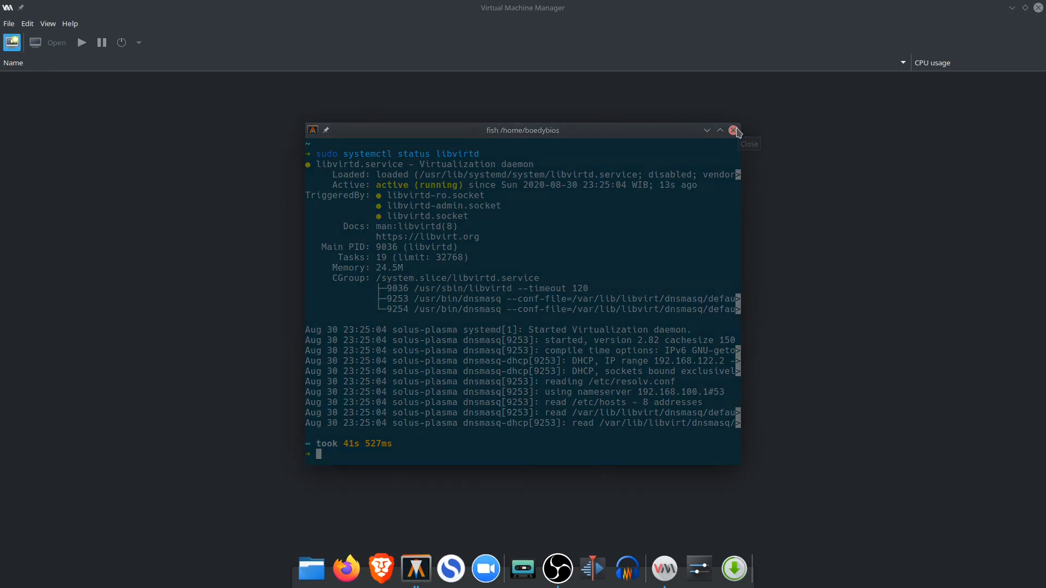
pyautogui.click(10, 24)
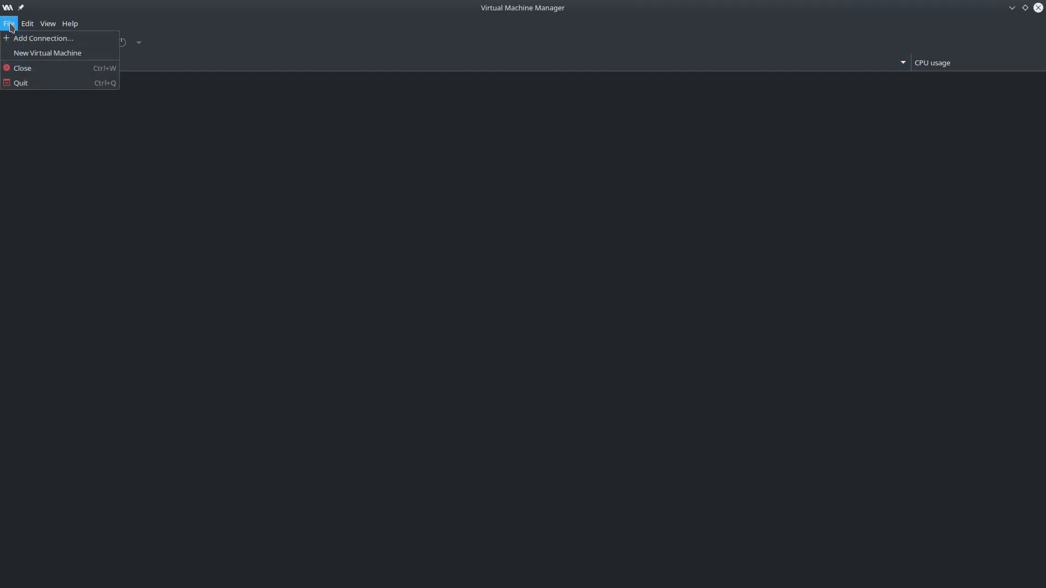
pyautogui.click(34, 38)
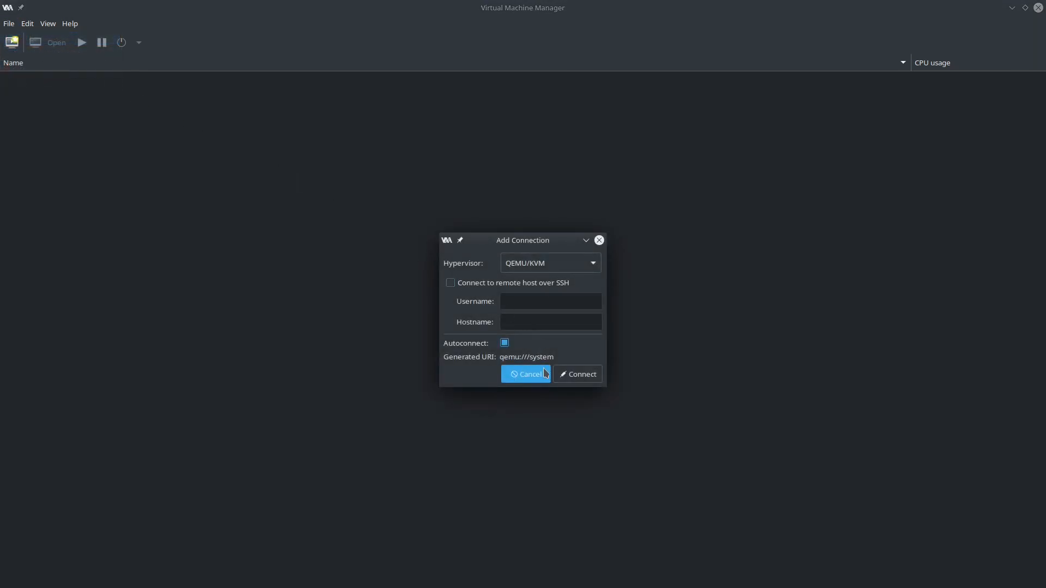
pyautogui.click(579, 375)
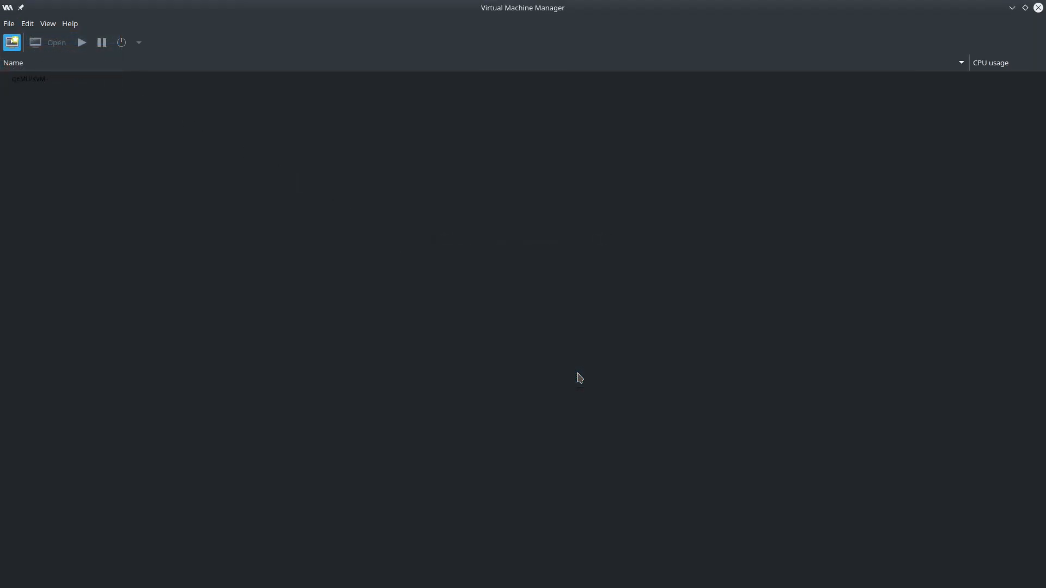
pyautogui.click(44, 81)
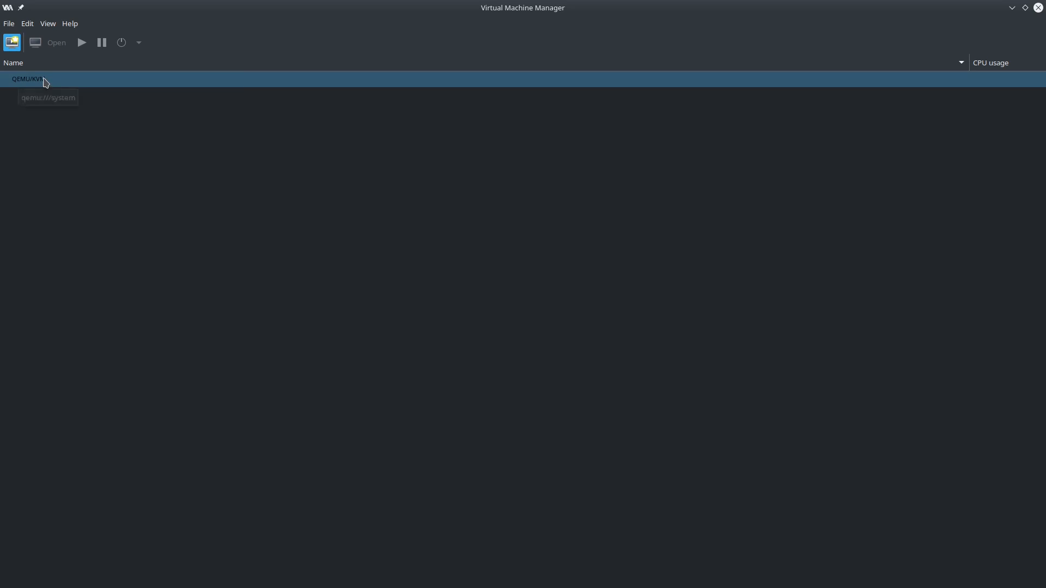
pyautogui.click(31, 83)
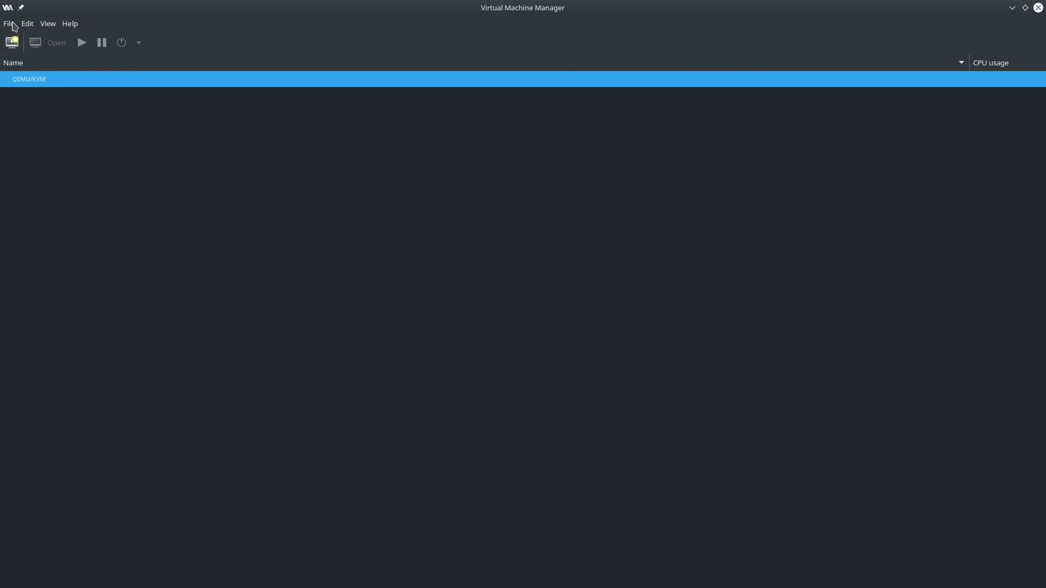
# Start a new virtual machine from local install media, choosing MX-19.2_KDE_x64.iso from the ISO storage pool
pyautogui.click(13, 25)
pyautogui.click(20, 53)
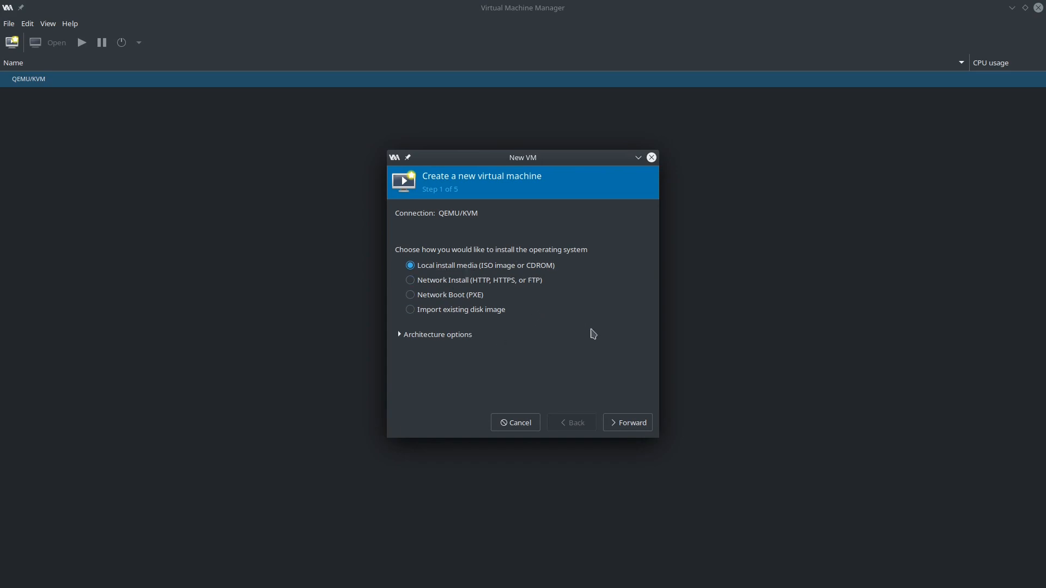
pyautogui.click(635, 425)
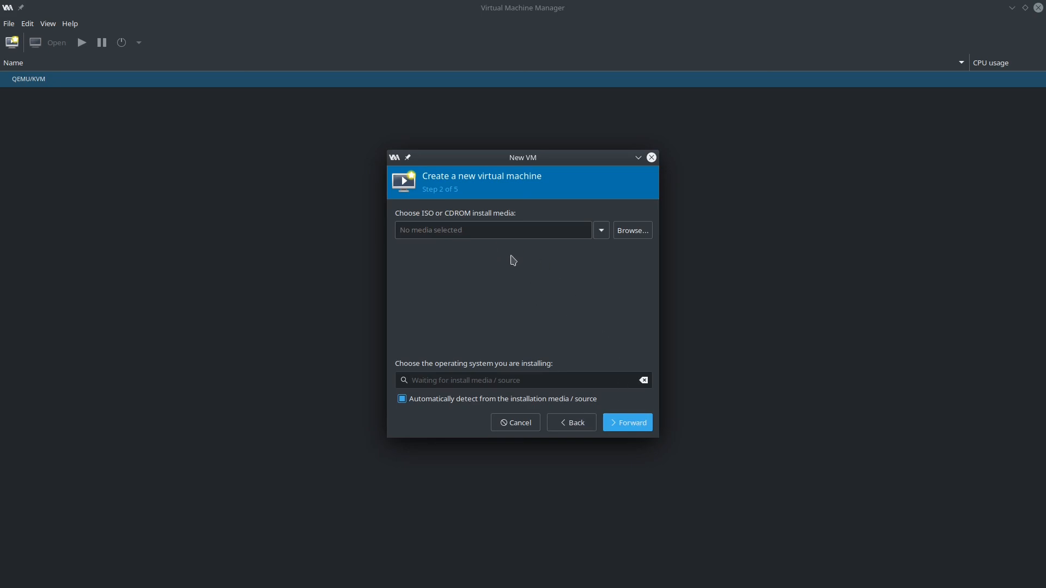
pyautogui.click(632, 234)
pyautogui.click(375, 206)
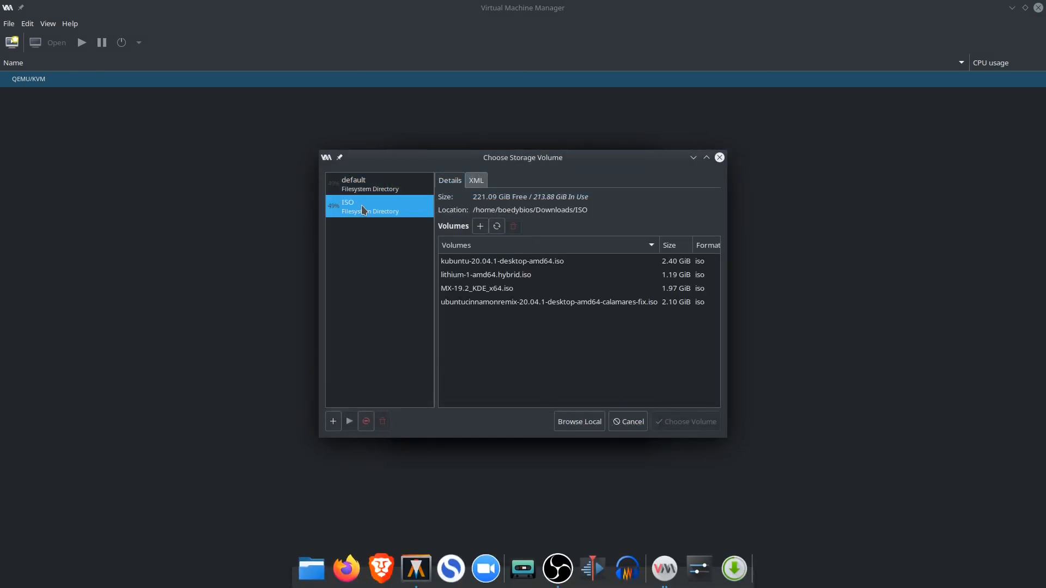
pyautogui.click(482, 293)
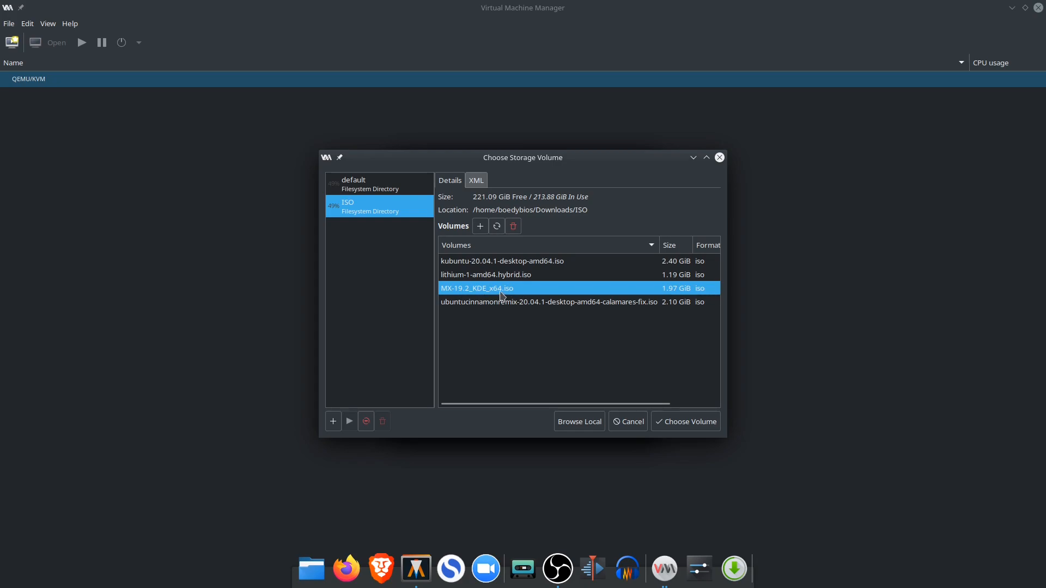
pyautogui.click(695, 421)
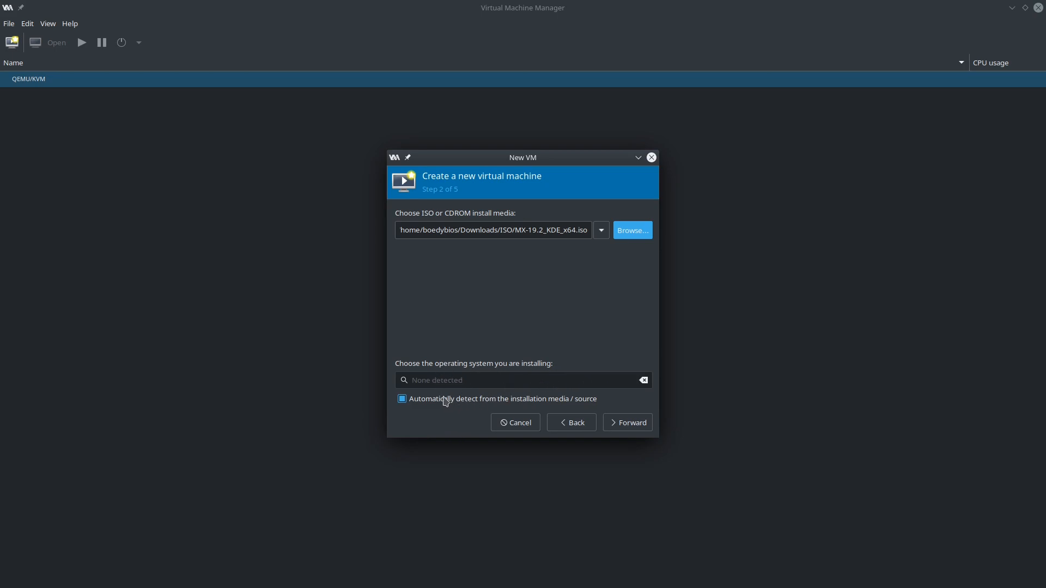
# Turn off automatic operating system detection, set the operating system to Debian 10, and continue to the memory and CPU settings
pyautogui.click(403, 399)
pyautogui.click(462, 383)
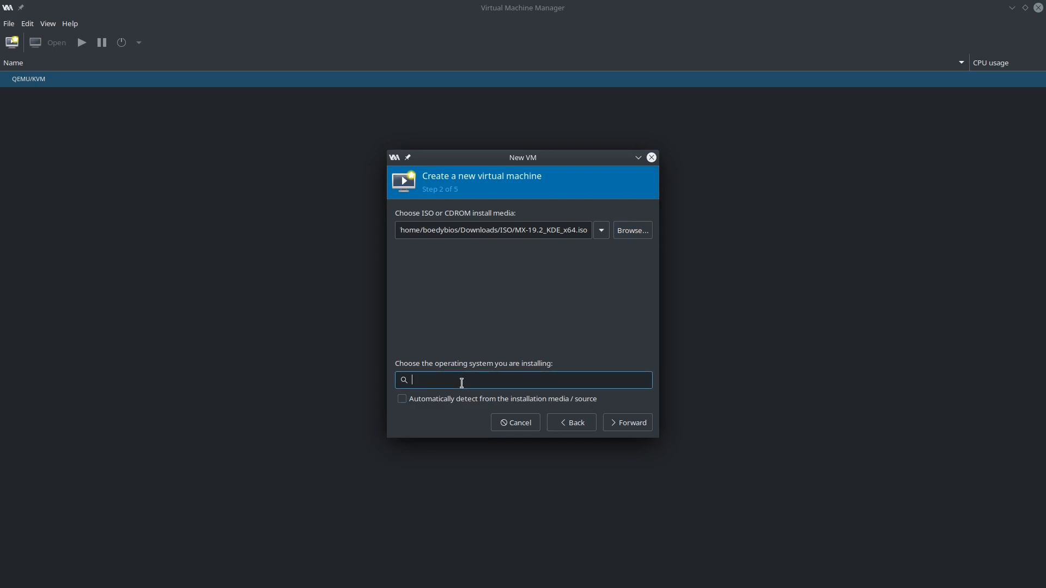
pyautogui.write('debian')
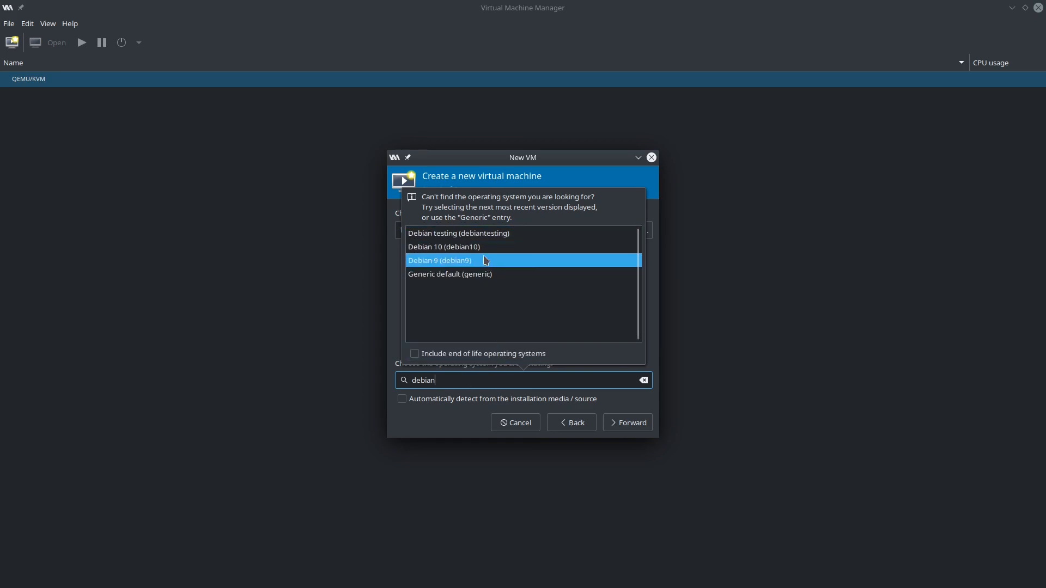
pyautogui.click(481, 252)
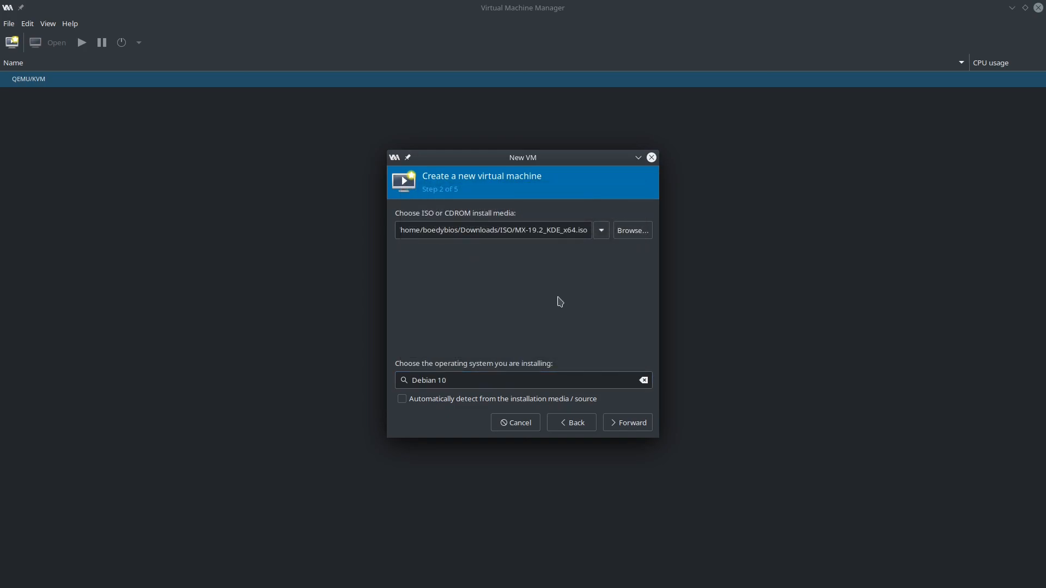
pyautogui.click(644, 426)
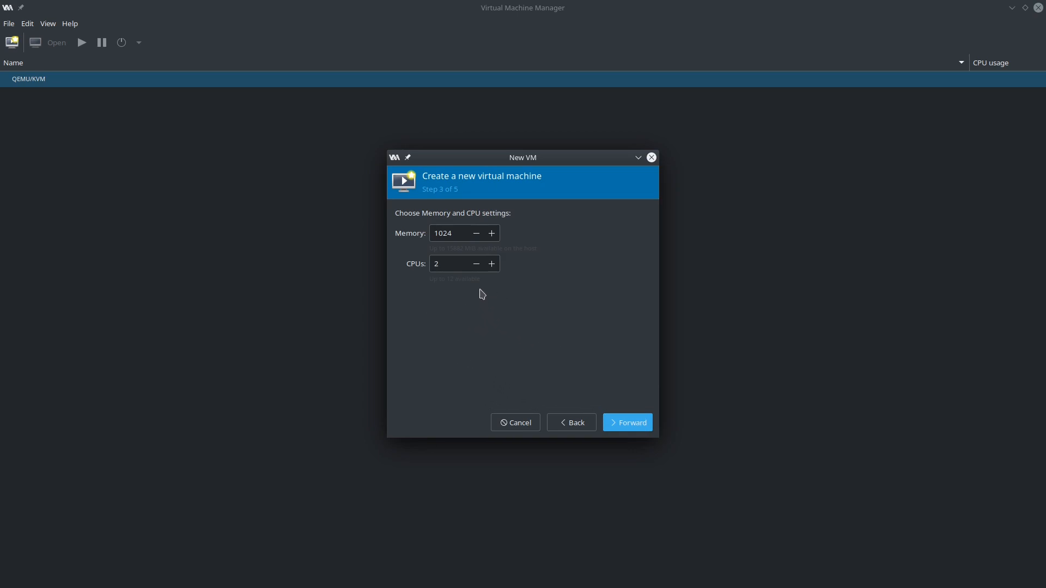
# Set the memory to 4000 MiB with 2 CPUs, and accept a 20 GiB disk image for the virtual machine
pyautogui.click(457, 235)
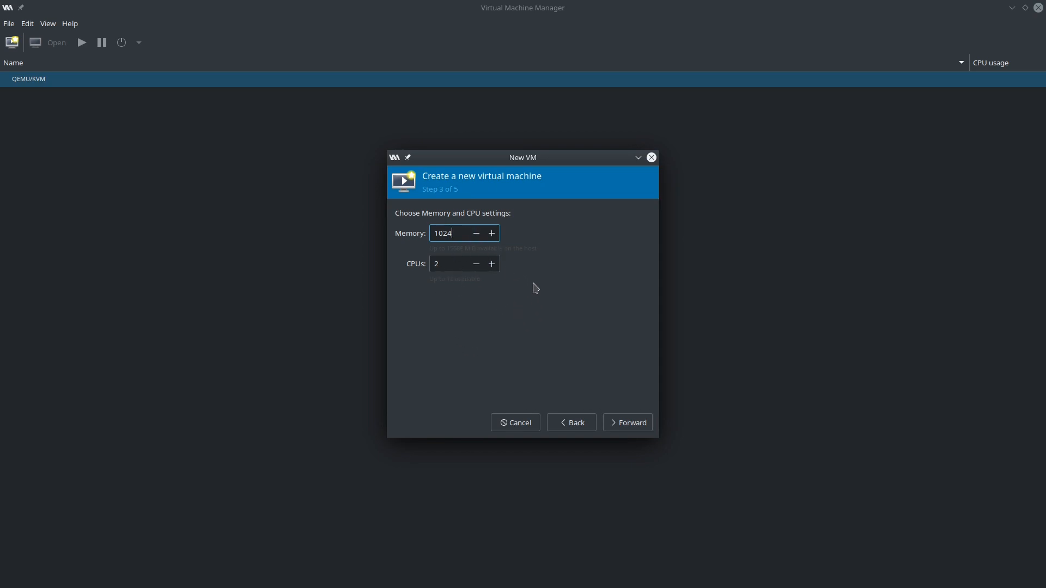
pyautogui.doubleClick(447, 232)
pyautogui.write('4000')
pyautogui.click(632, 423)
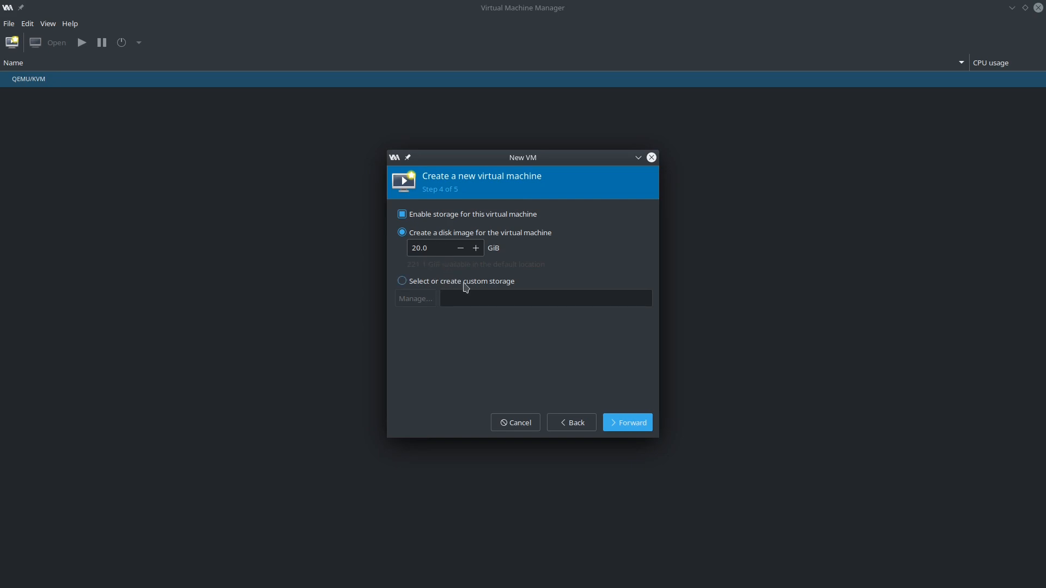
pyautogui.click(640, 426)
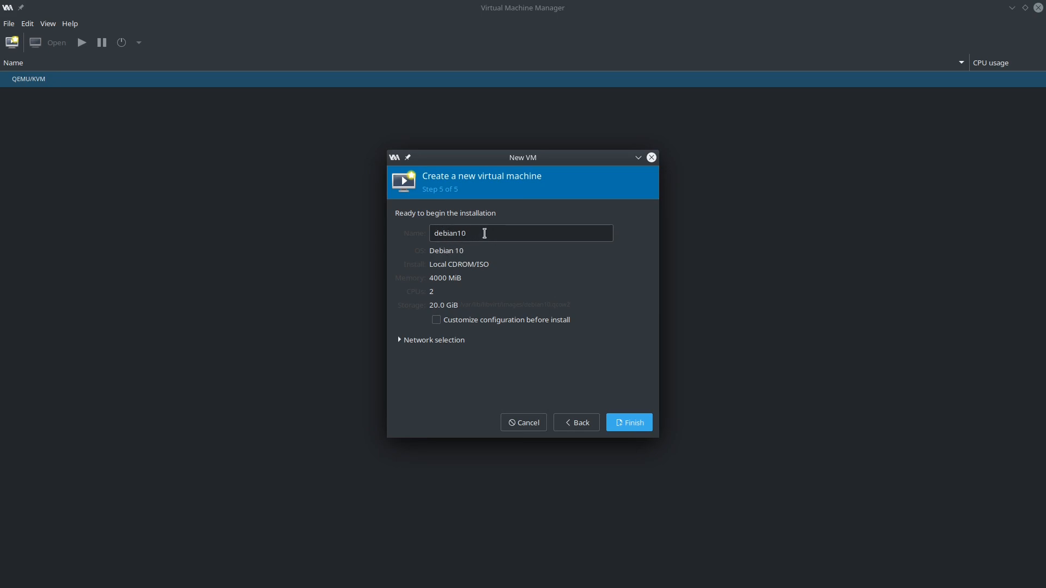
# Name the virtual machine mxlinux and finish the wizard to begin the installation
pyautogui.moveTo(483, 233); pyautogui.dragTo(416, 224)
pyautogui.write('mxlinux')
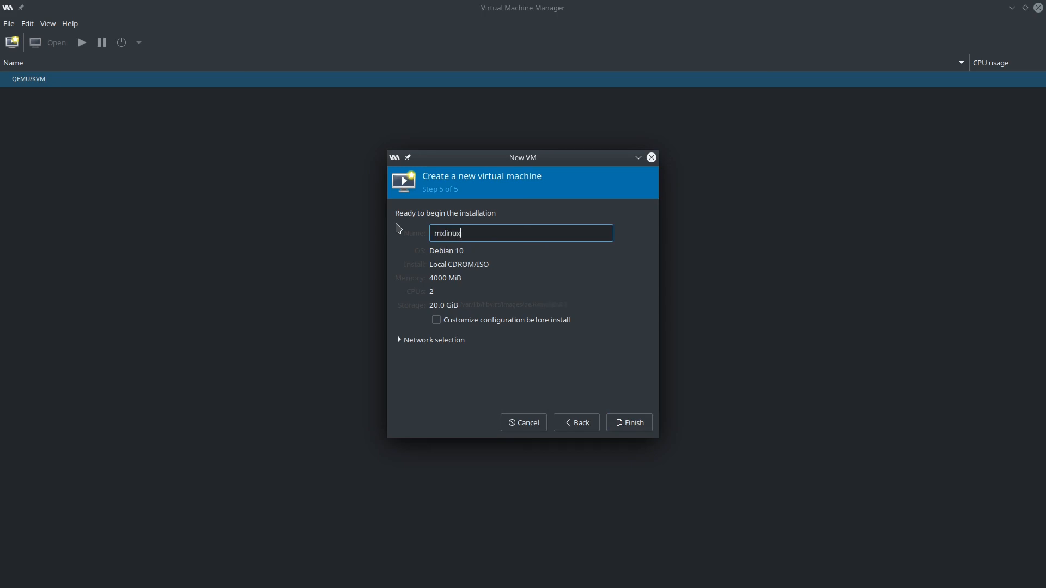
pyautogui.click(649, 428)
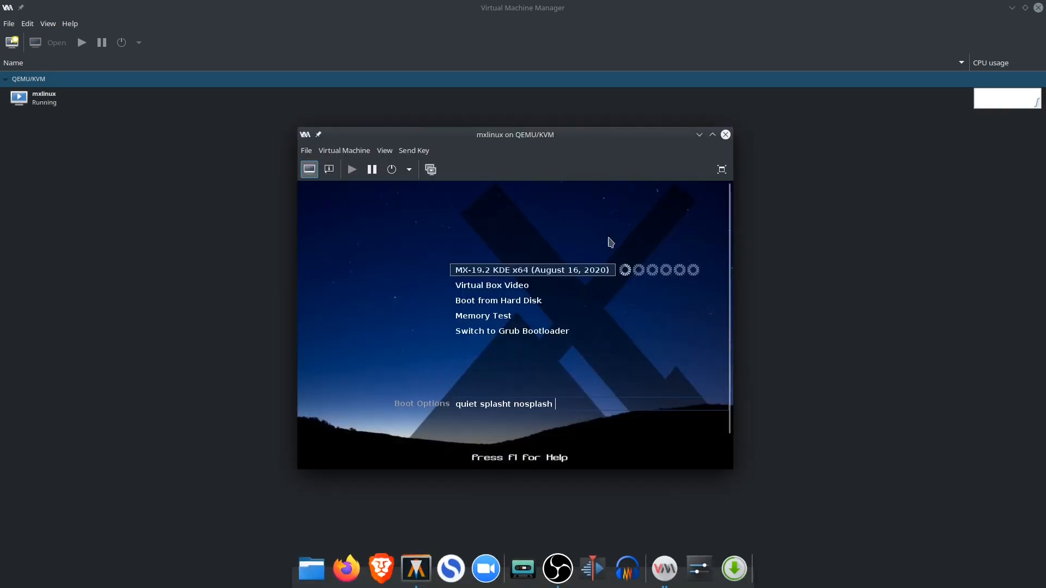
# Let the virtual machine boot the MX-19.2 KDE x64 entry, release the captured pointer, and maximize the mxlinux window
pyautogui.moveTo(545, 139)
pyautogui.mouseDown()
pyautogui.moveTo(572, 142)
pyautogui.moveTo(553, 123)
pyautogui.mouseUp()
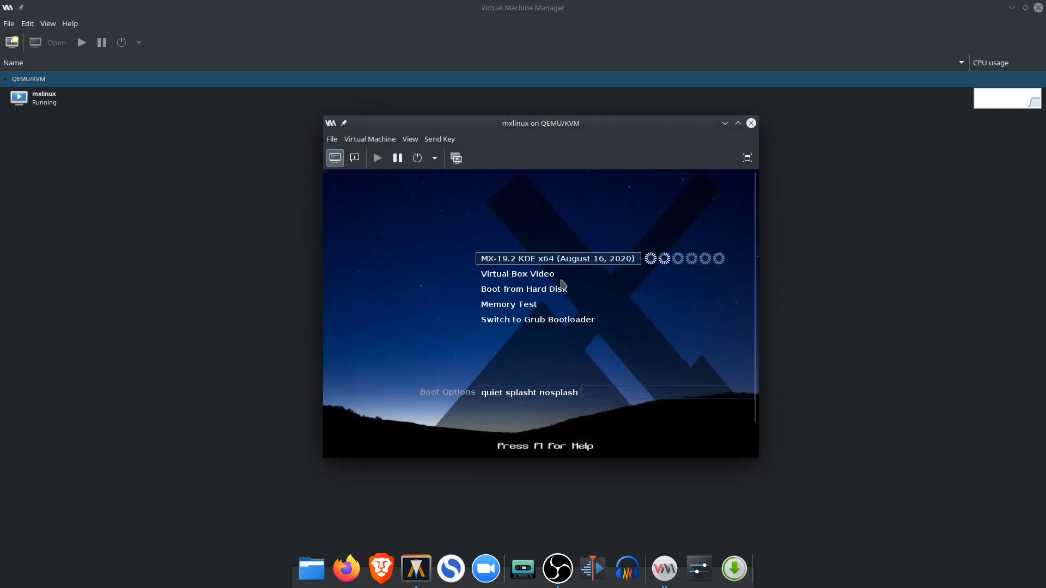
pyautogui.click(420, 264)
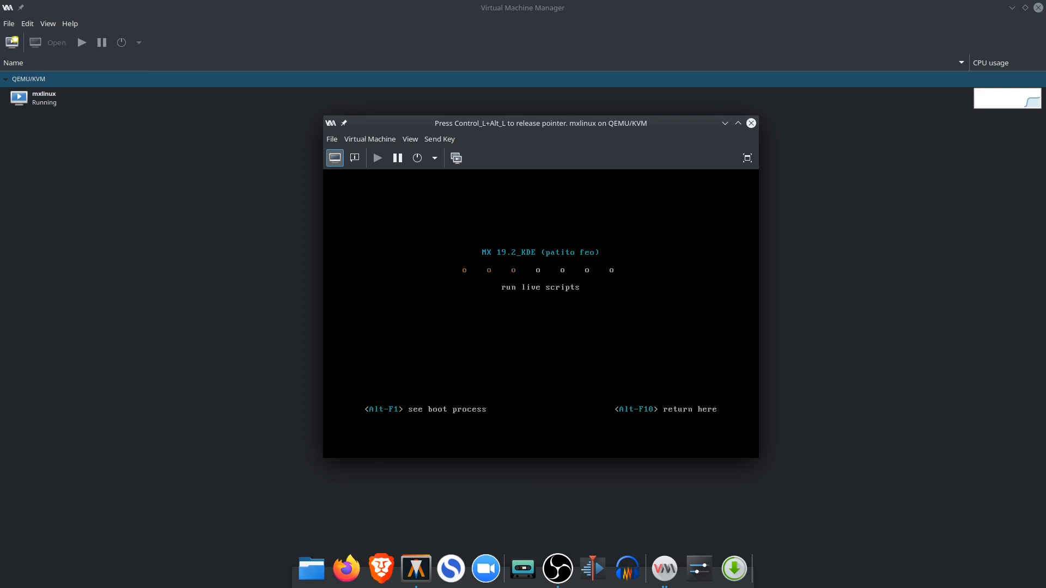
pyautogui.hotkey('ctrl', 'alt')
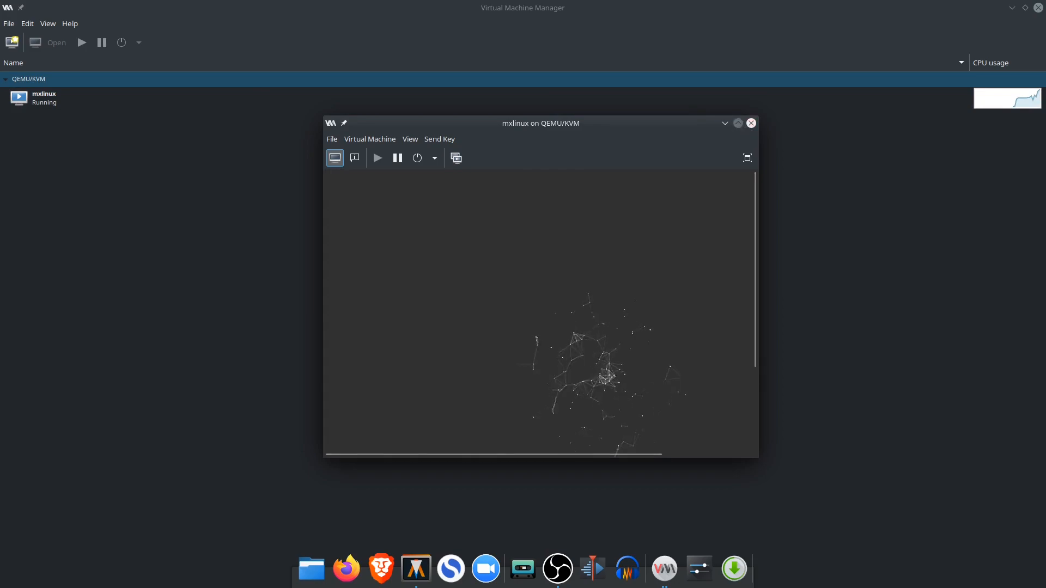
pyautogui.click(738, 123)
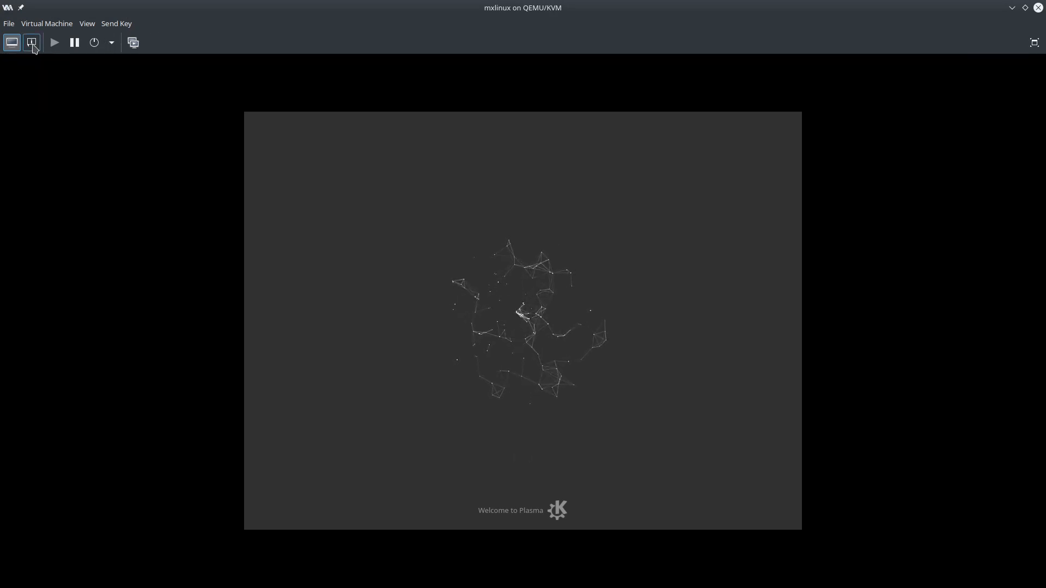
# Review the mxlinux hardware details for OS information, CPUs and memory, then return to the graphical console
pyautogui.click(32, 42)
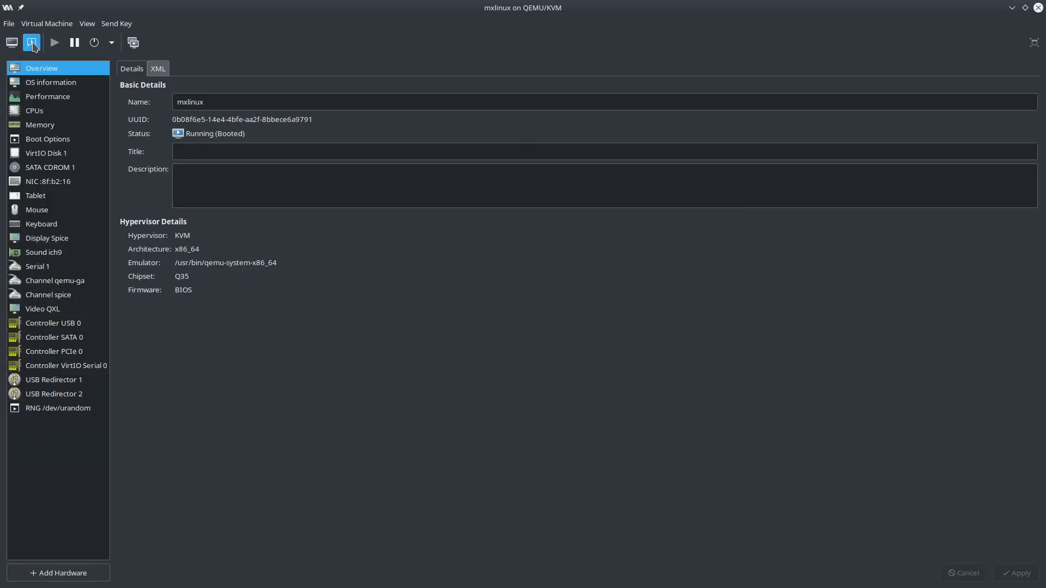
pyautogui.click(53, 84)
pyautogui.click(41, 111)
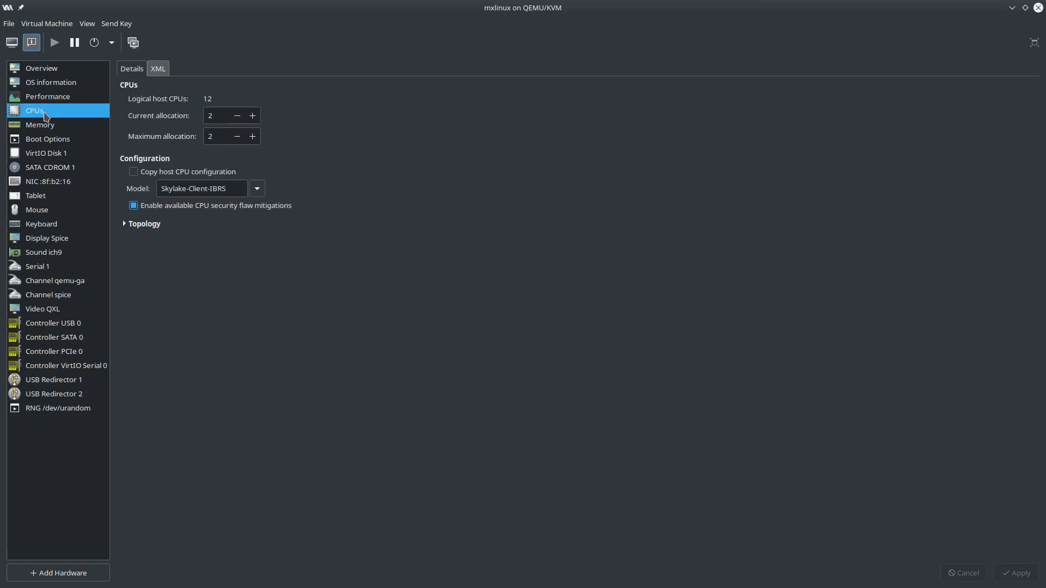
pyautogui.click(56, 128)
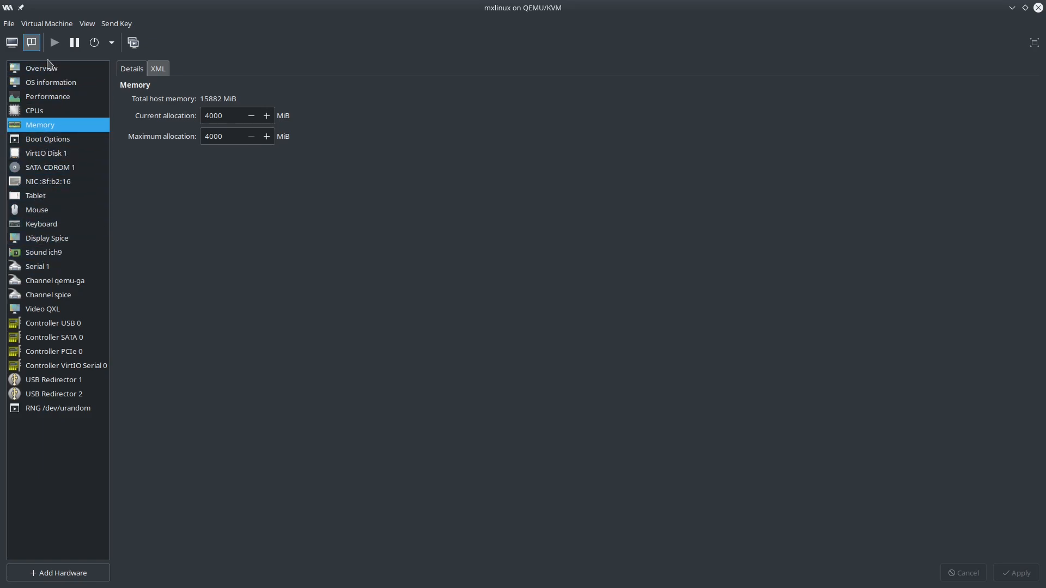
pyautogui.click(11, 43)
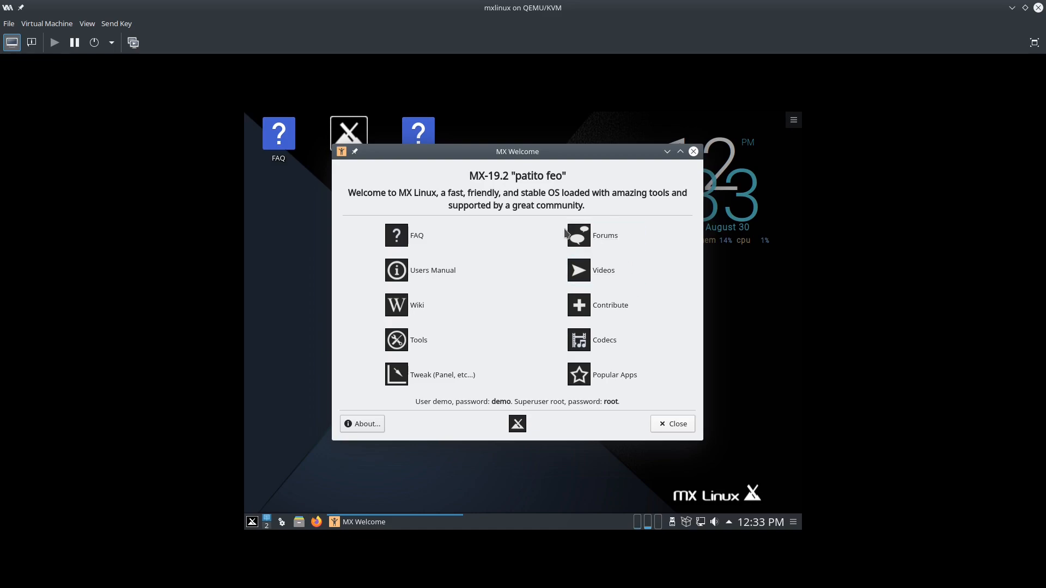
# Look over the virtual machine's shutdown options and close the list without choosing one
pyautogui.click(111, 43)
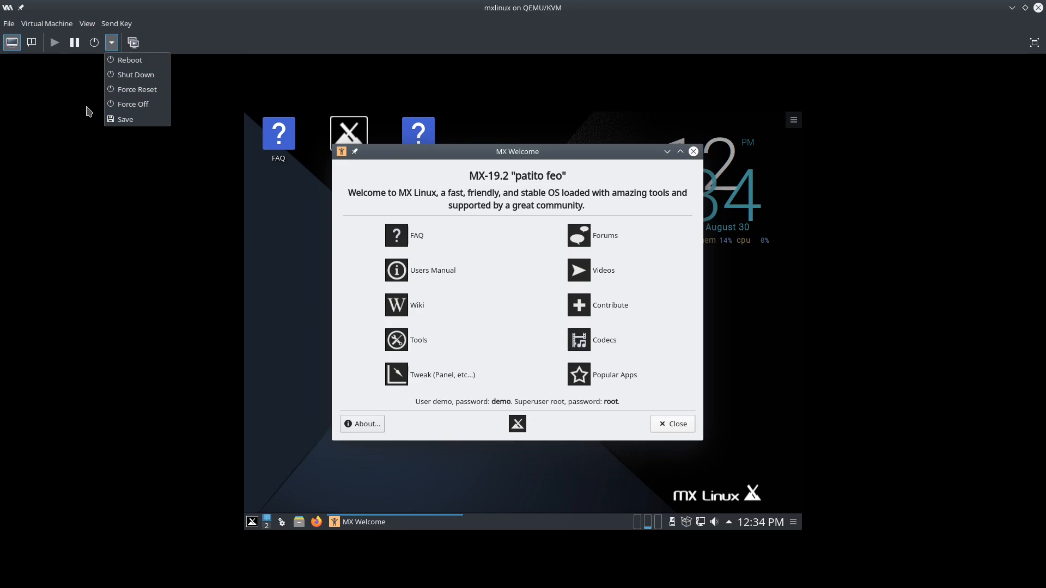
pyautogui.click(396, 15)
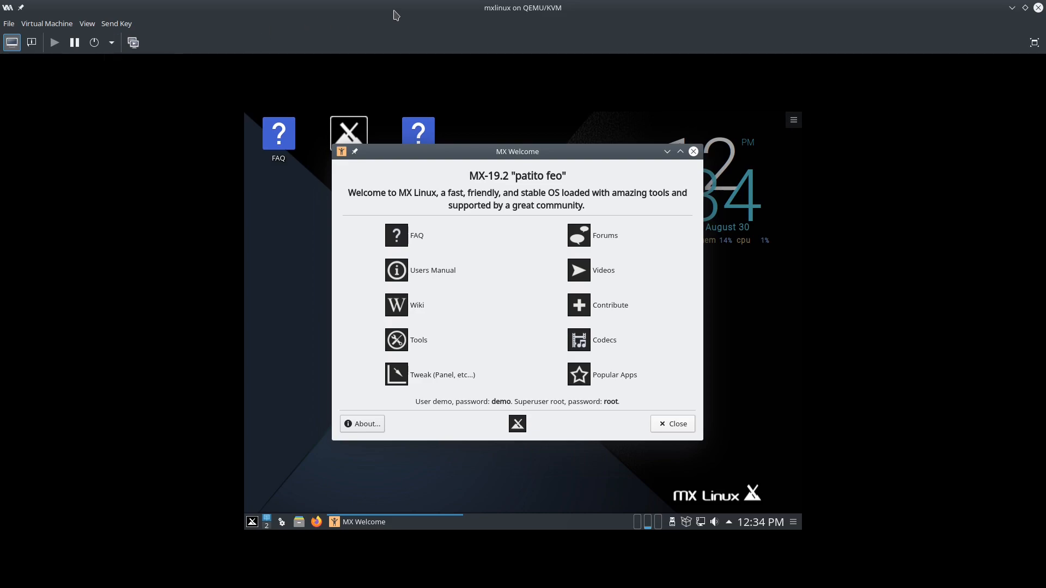